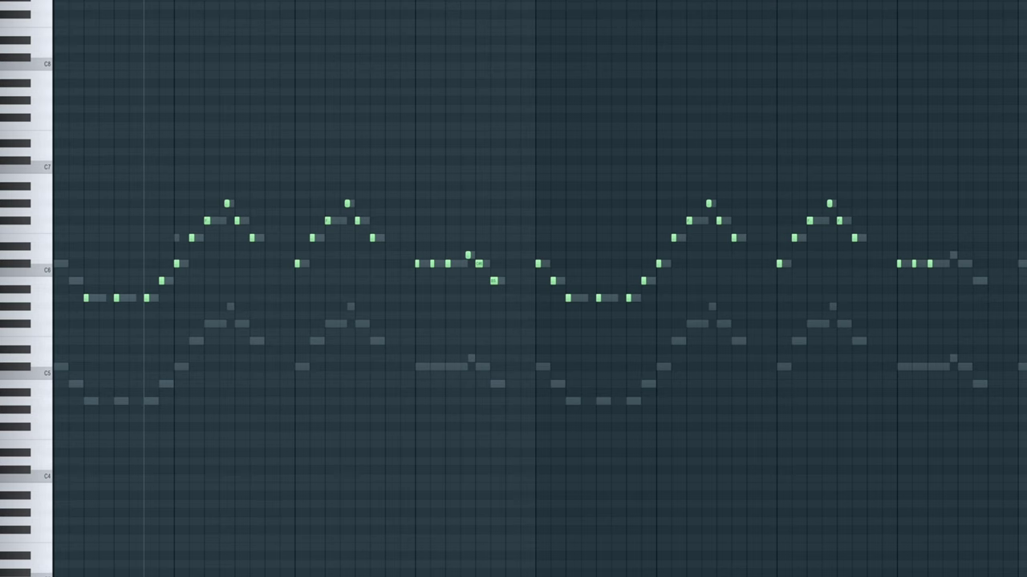
- Play the lead drop melody and inspect the Lead 1, Lead 2 and Lead 3 synths, closing each one
key(space)
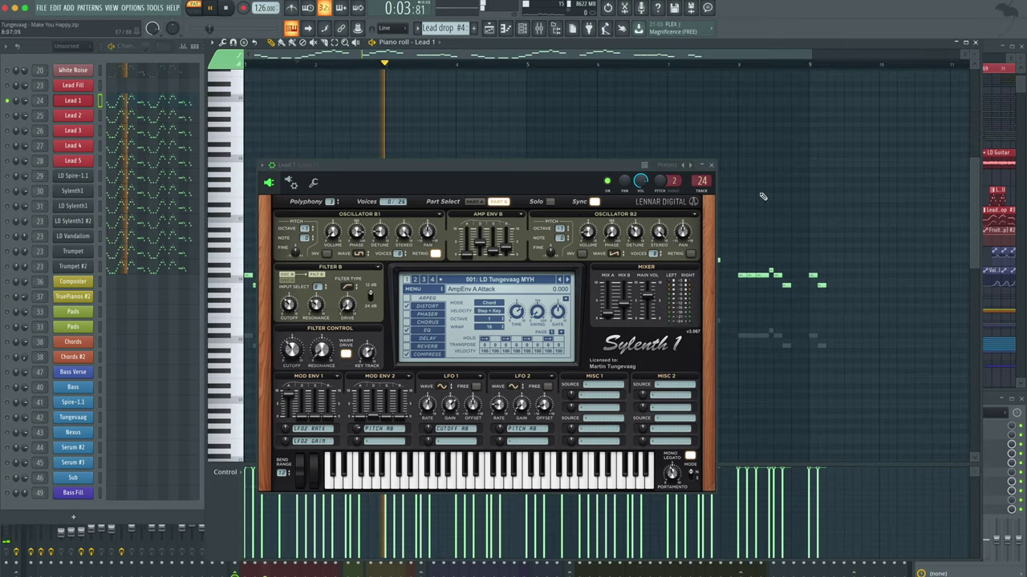
click(713, 167)
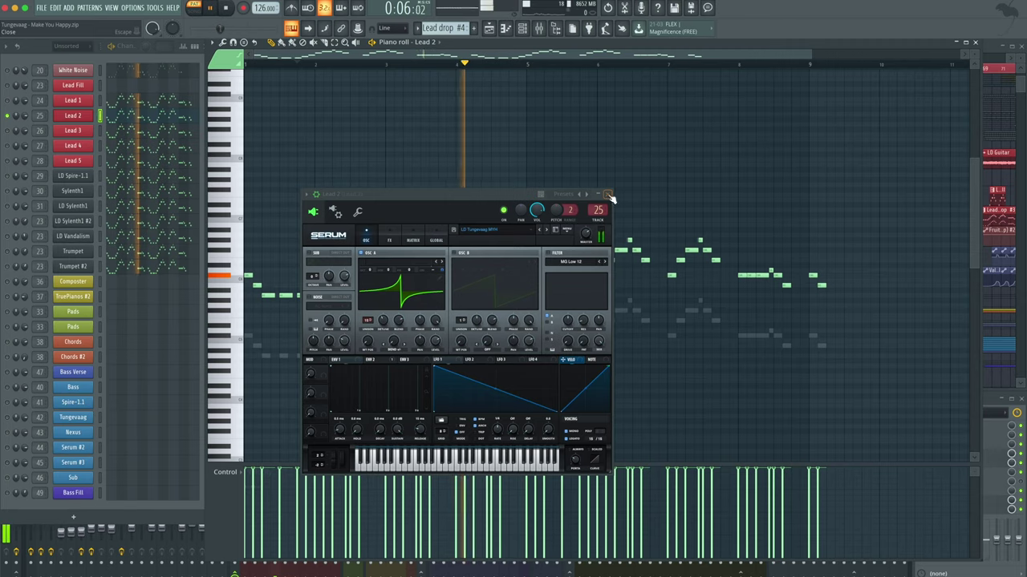
click(782, 29)
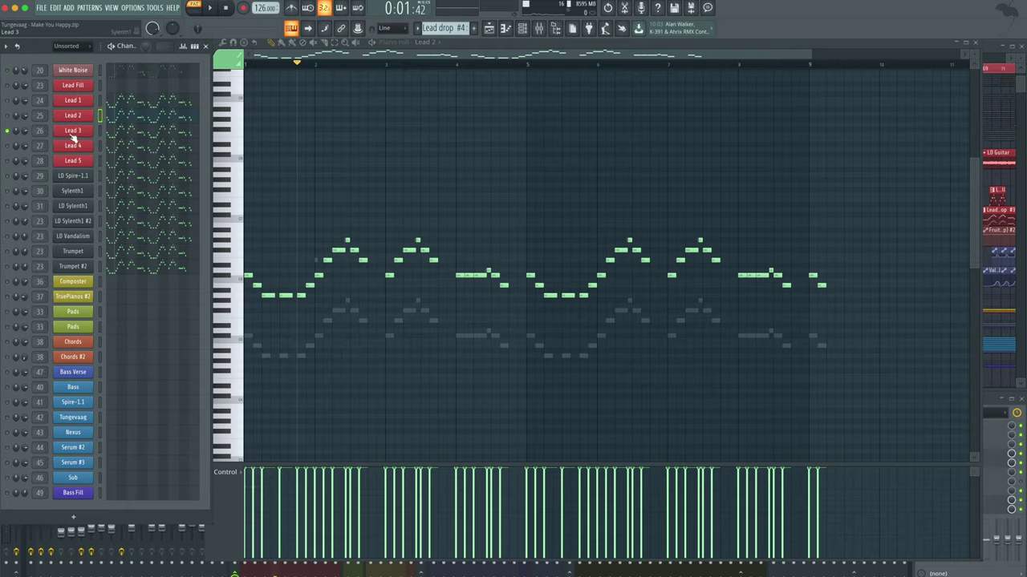
click(73, 132)
click(682, 151)
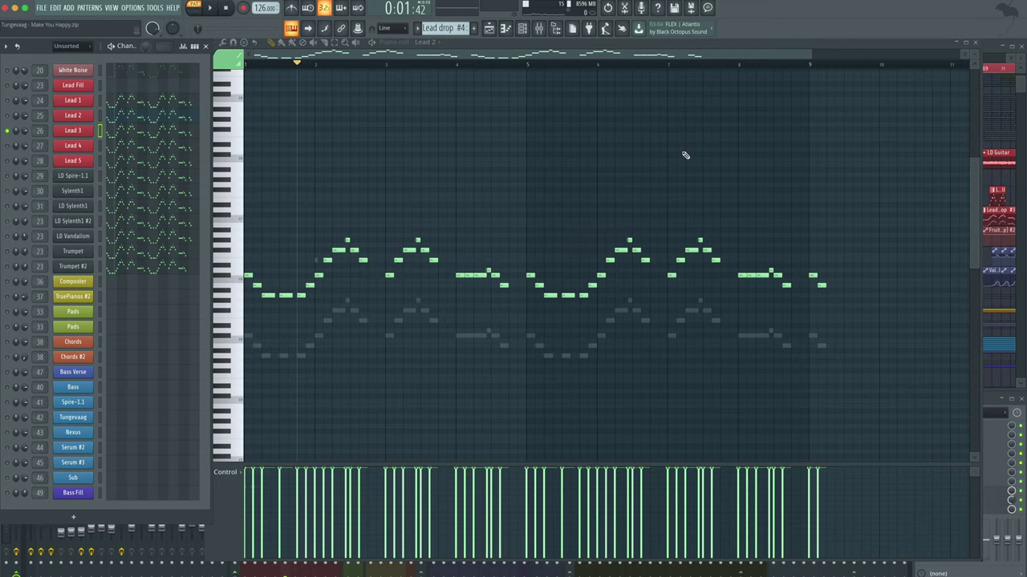
- Audition the Lead 4 and Lead 5 Serum patches during playback, closing each synth once reviewed
key(space)
click(72, 145)
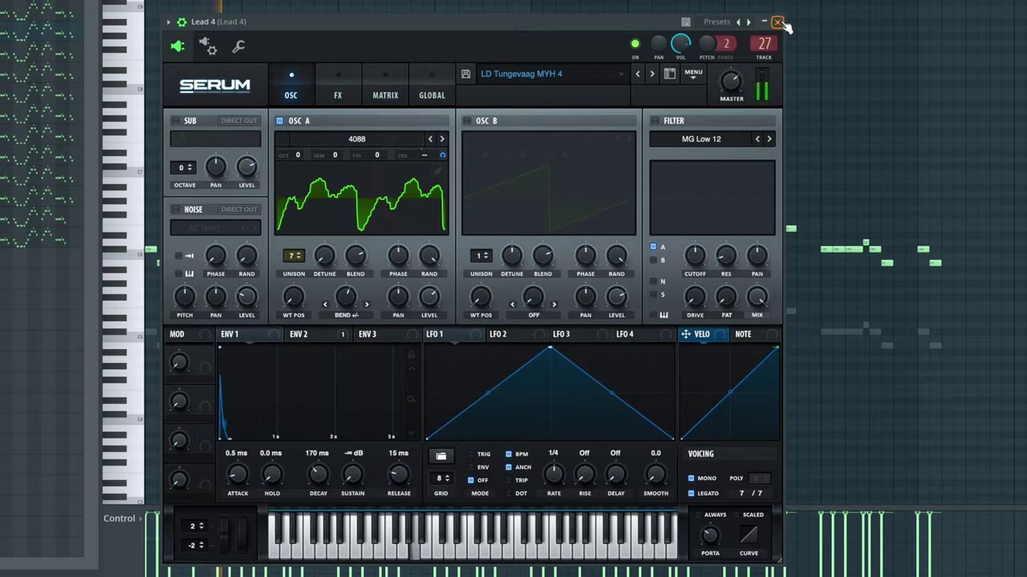
click(777, 22)
click(72, 161)
drag(530, 112, 481, 116)
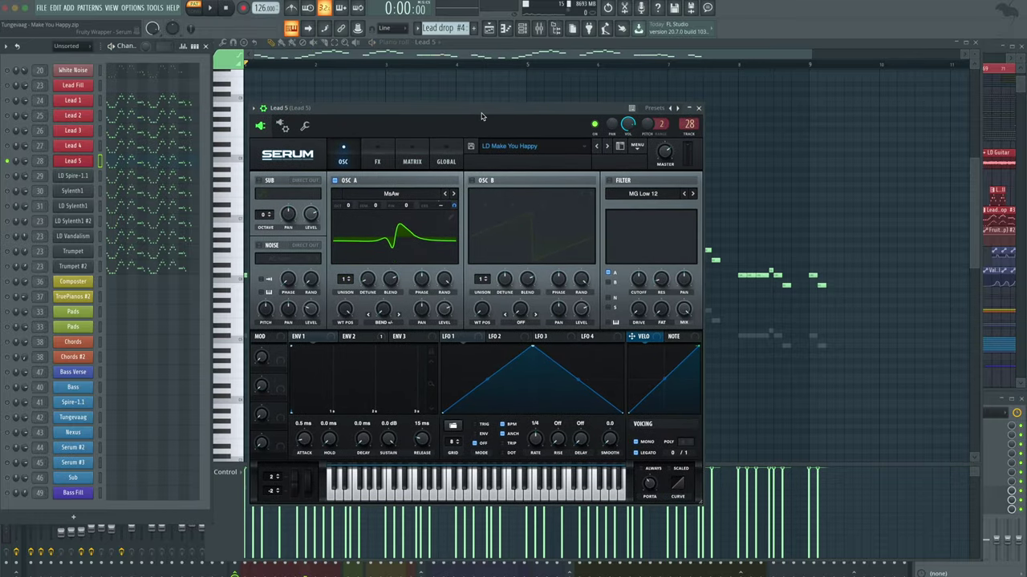
click(699, 109)
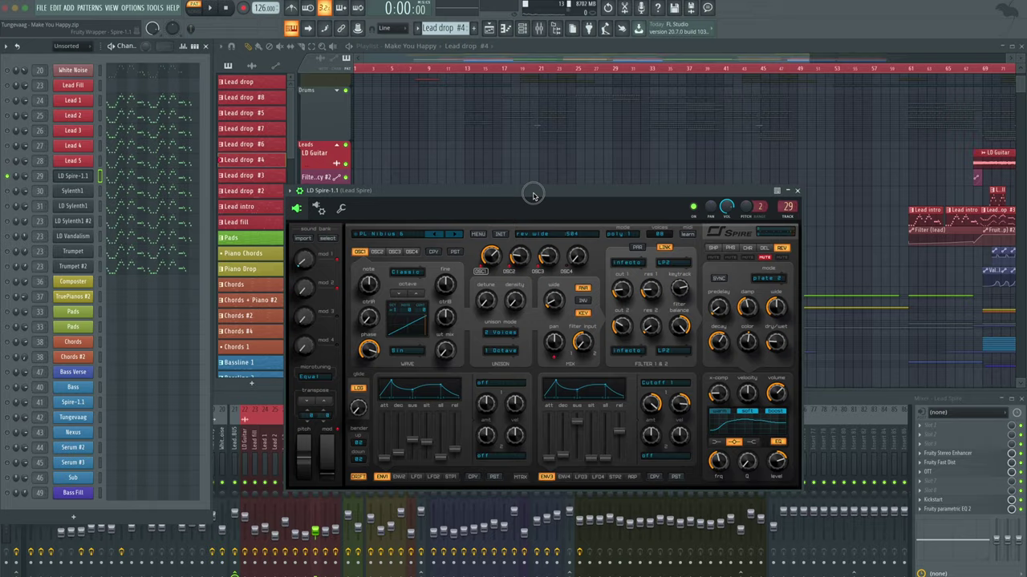
- Audition the remaining lead layers one by one, from LD Spire-1.1 and the Sylenth1 channels through Trumpet and Trumpet #2
drag(533, 195, 486, 207)
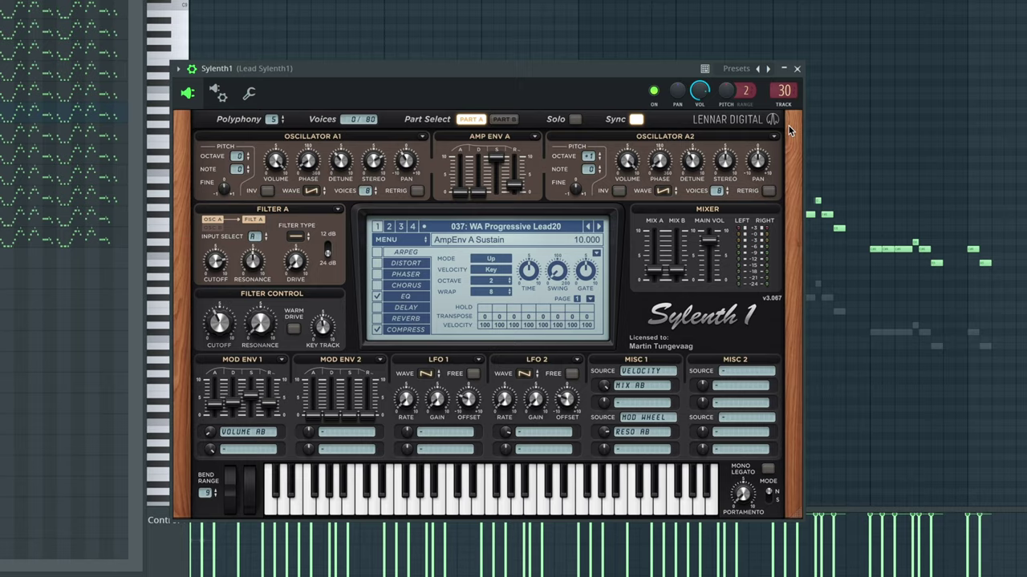
click(797, 69)
key(space)
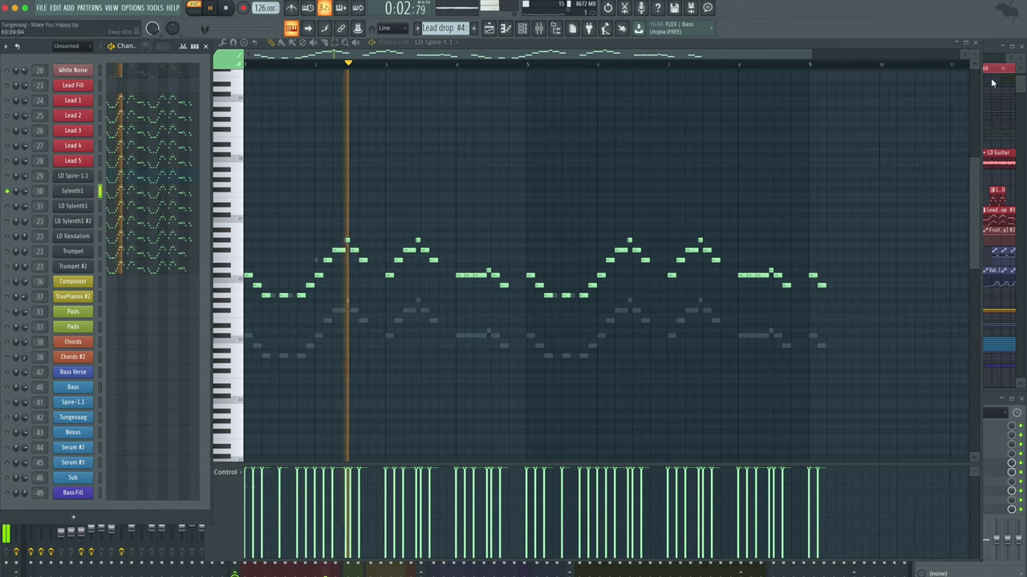
click(74, 208)
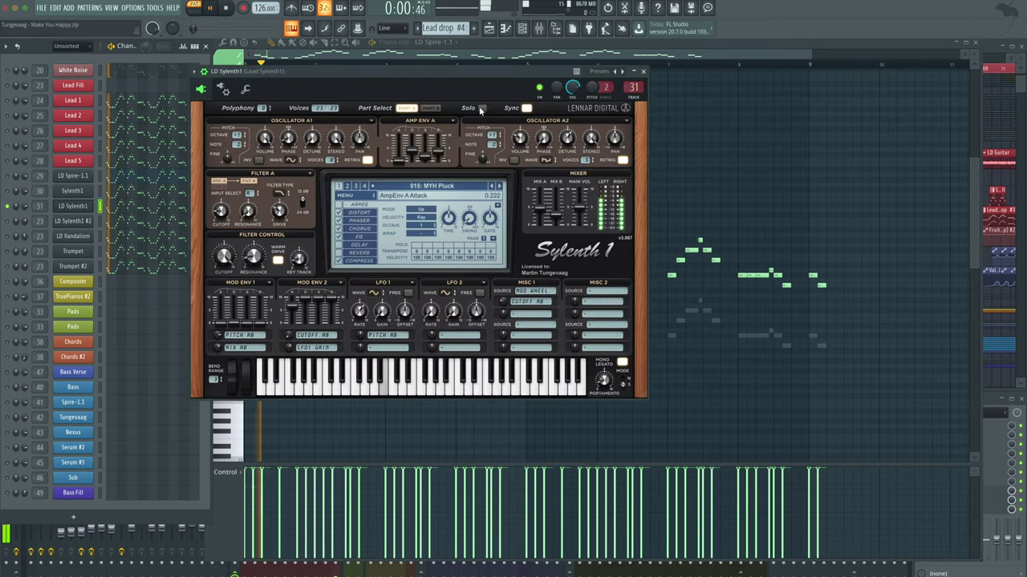
drag(474, 83, 544, 139)
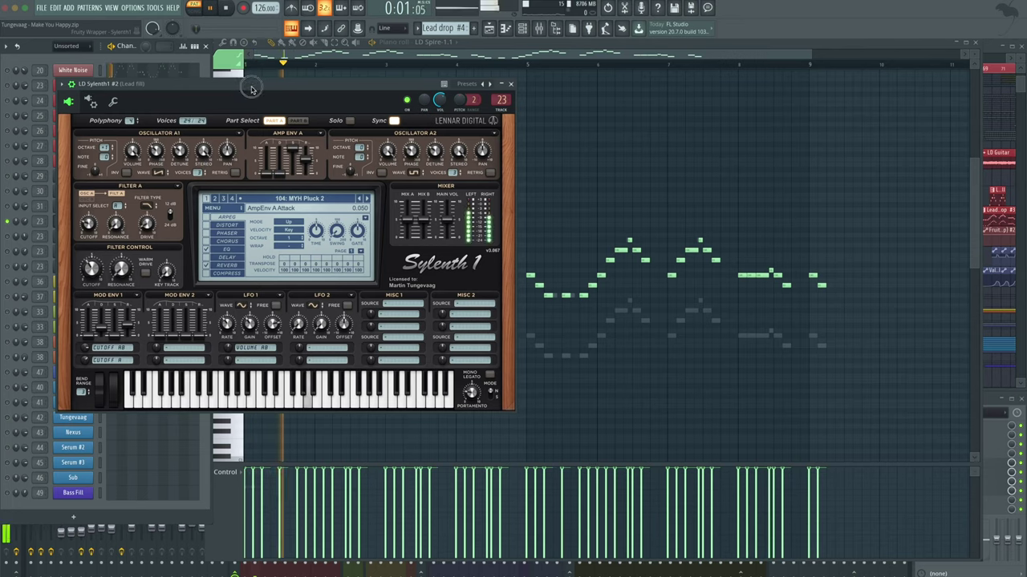
drag(251, 88, 393, 123)
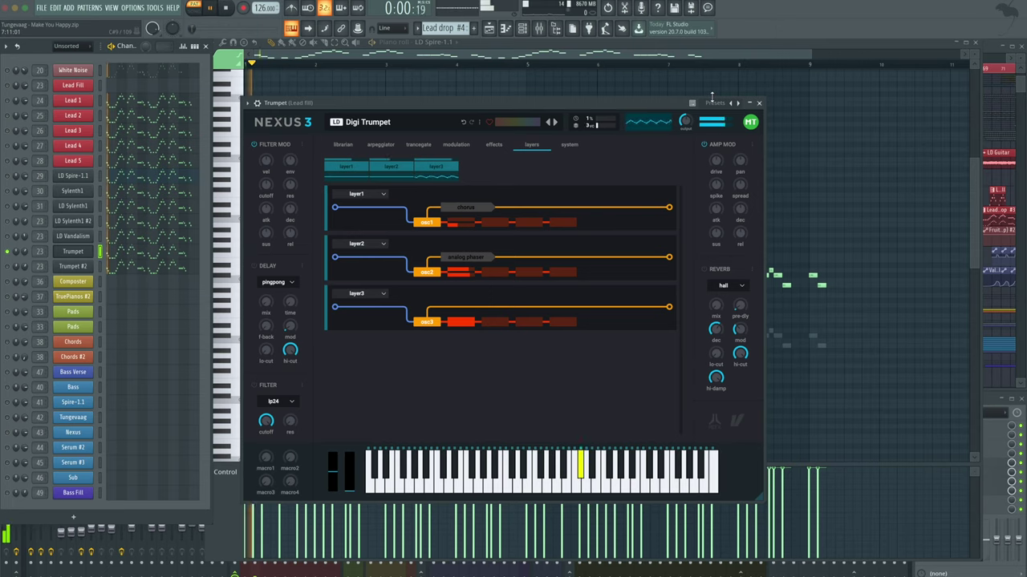
click(760, 104)
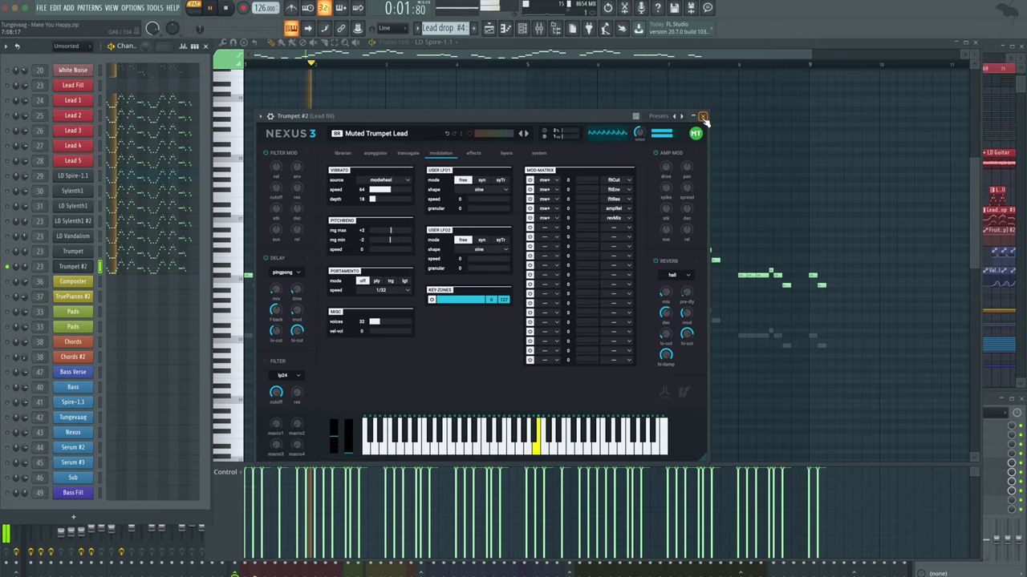
click(703, 117)
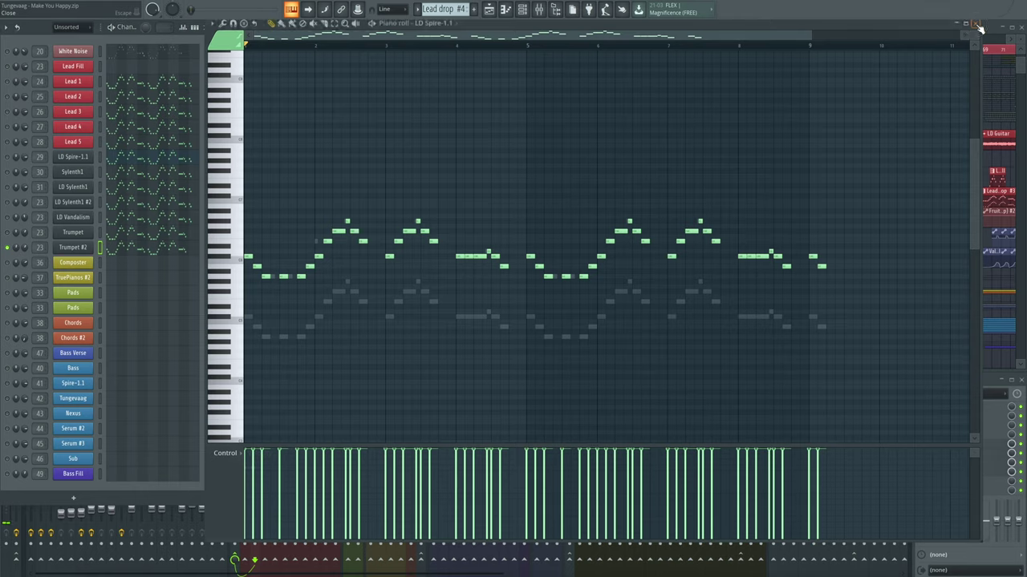
- Close the piano roll and inspect the lead group in the mixer, including the Lead fill and Lead BUS tracks
click(975, 42)
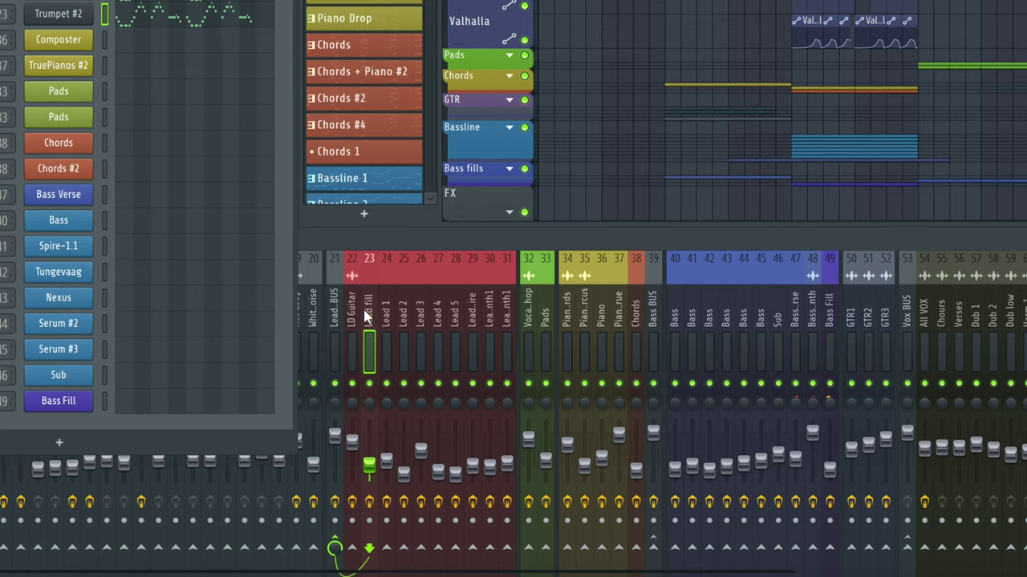
click(249, 424)
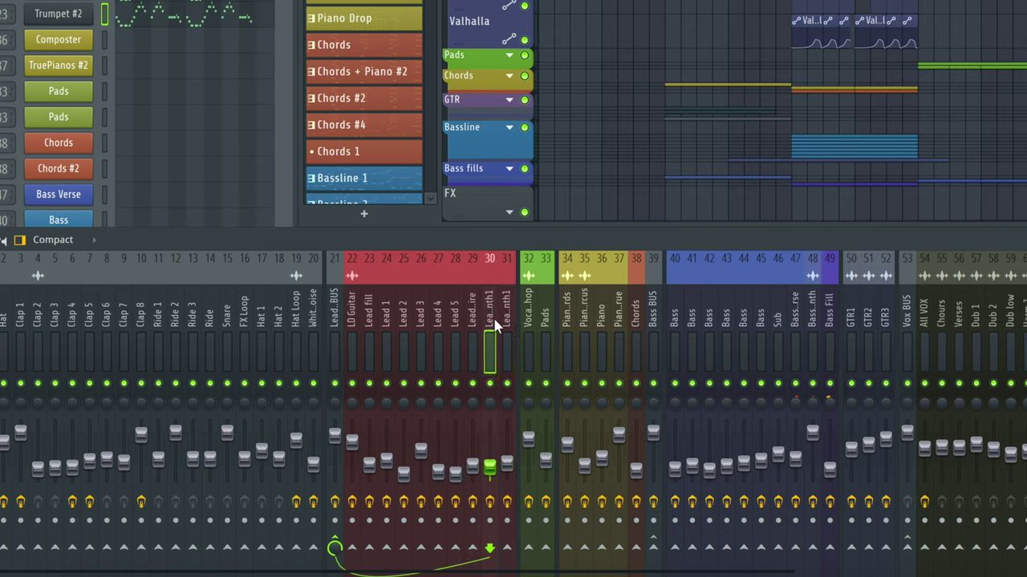
click(334, 318)
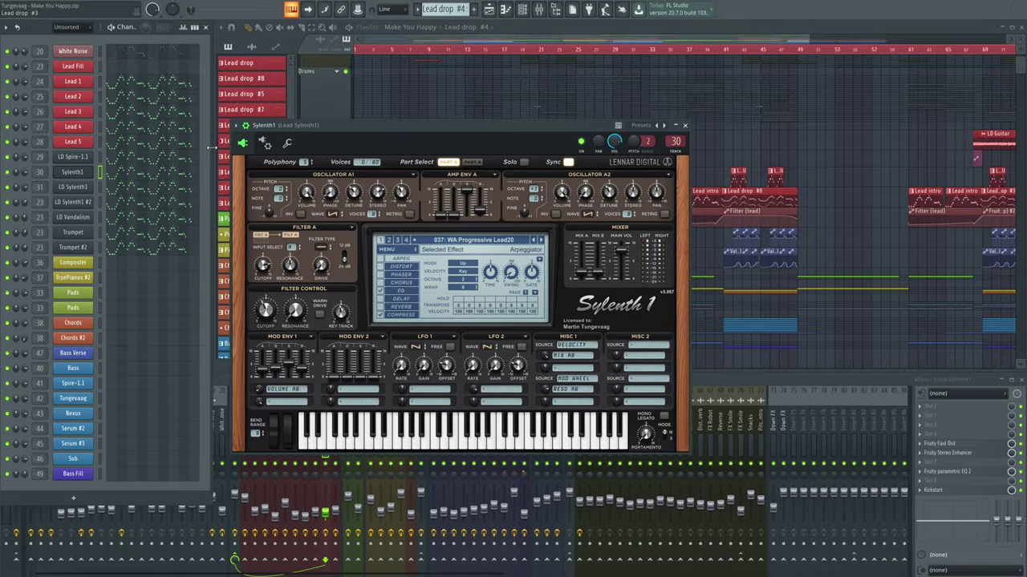
- Close Sylenth1 and inspect the LD Spire-1.1, Lead 5 and LD Vandalism synths, including the effects page of Lead 5's Serum
click(676, 124)
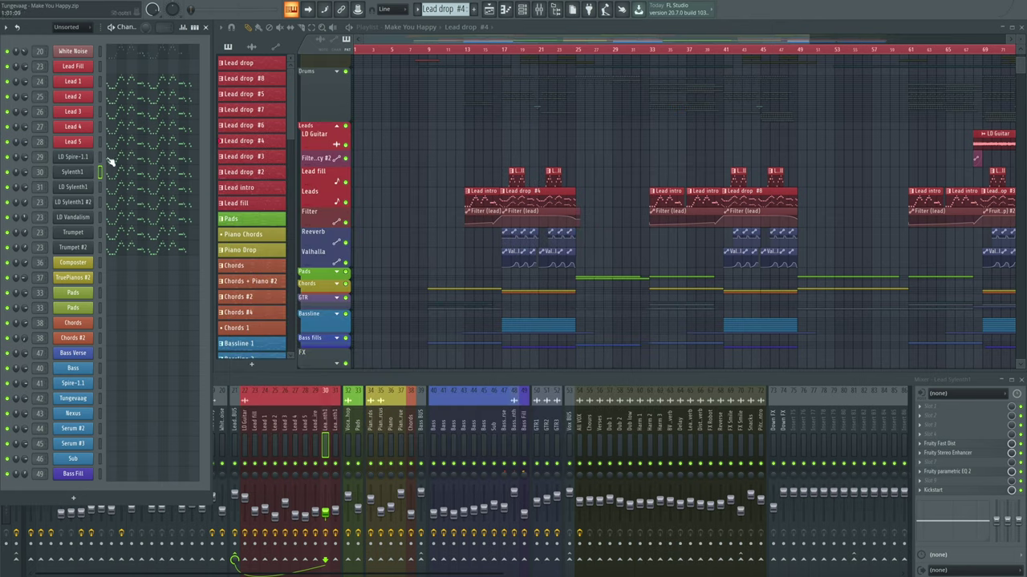
click(74, 157)
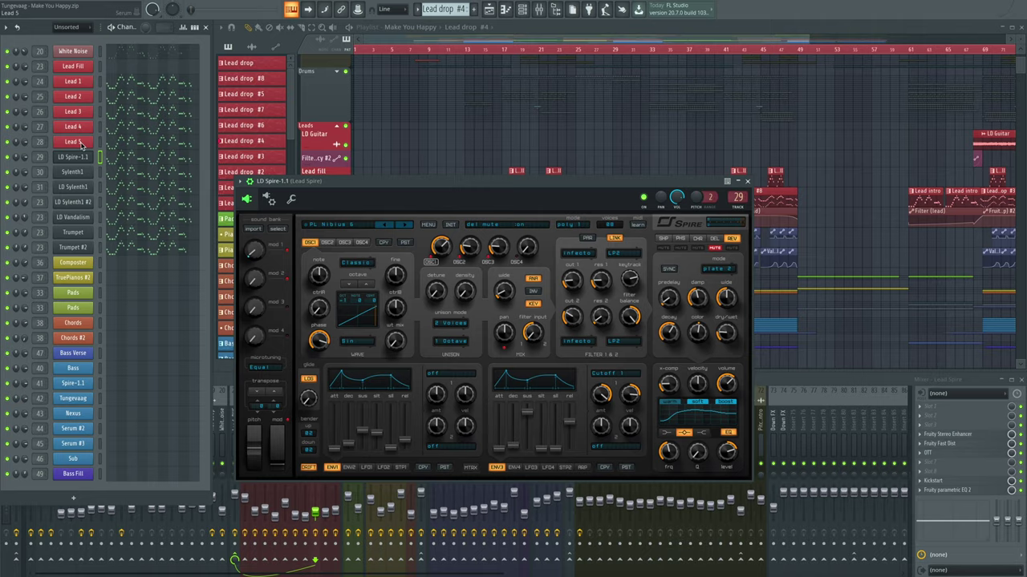
click(73, 141)
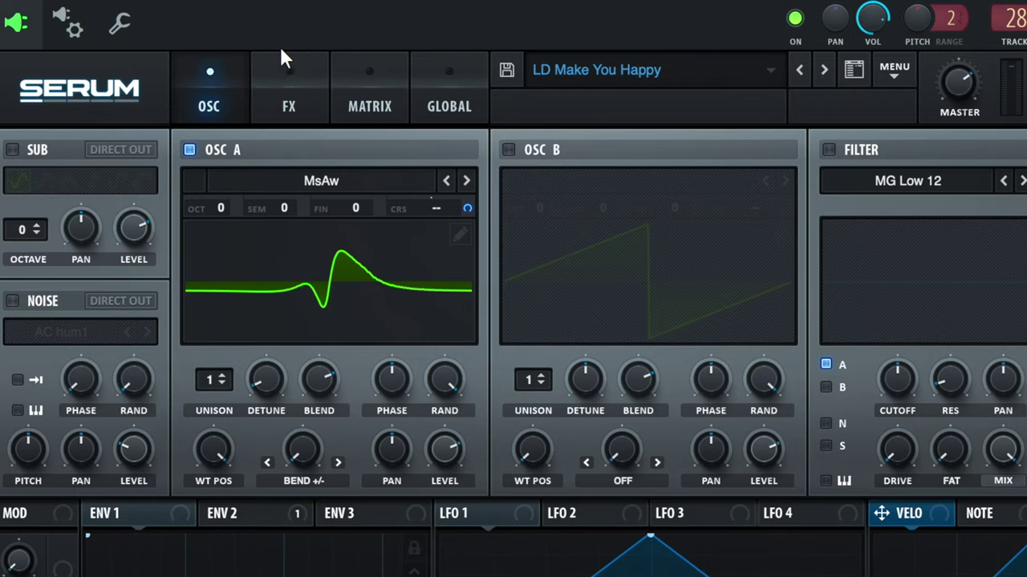
click(377, 125)
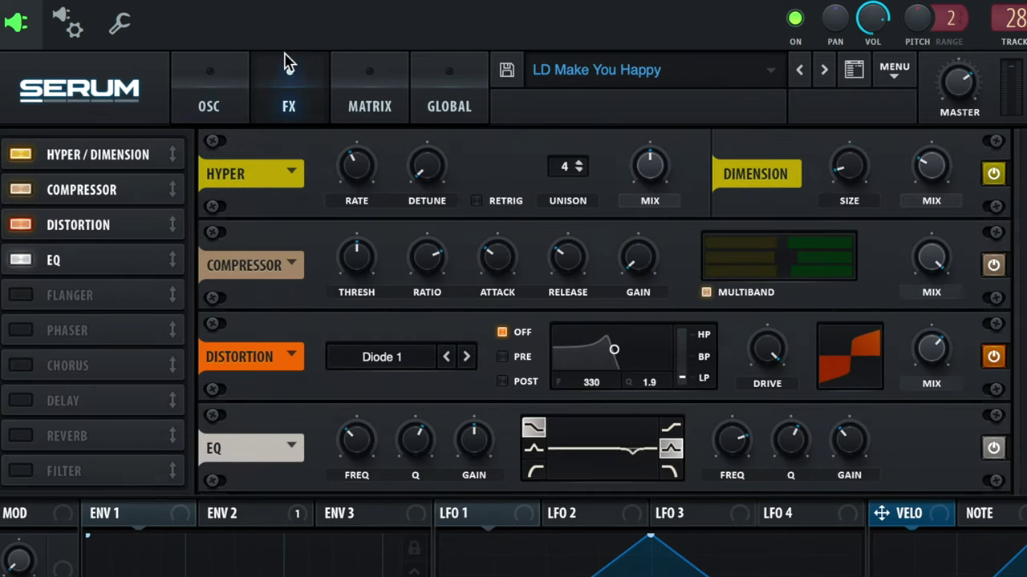
click(68, 218)
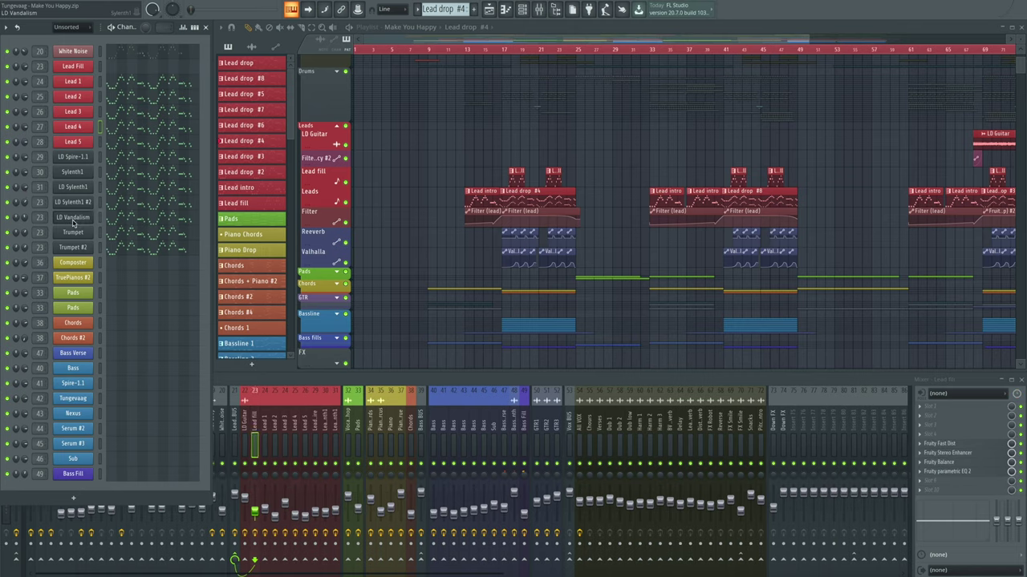
click(73, 218)
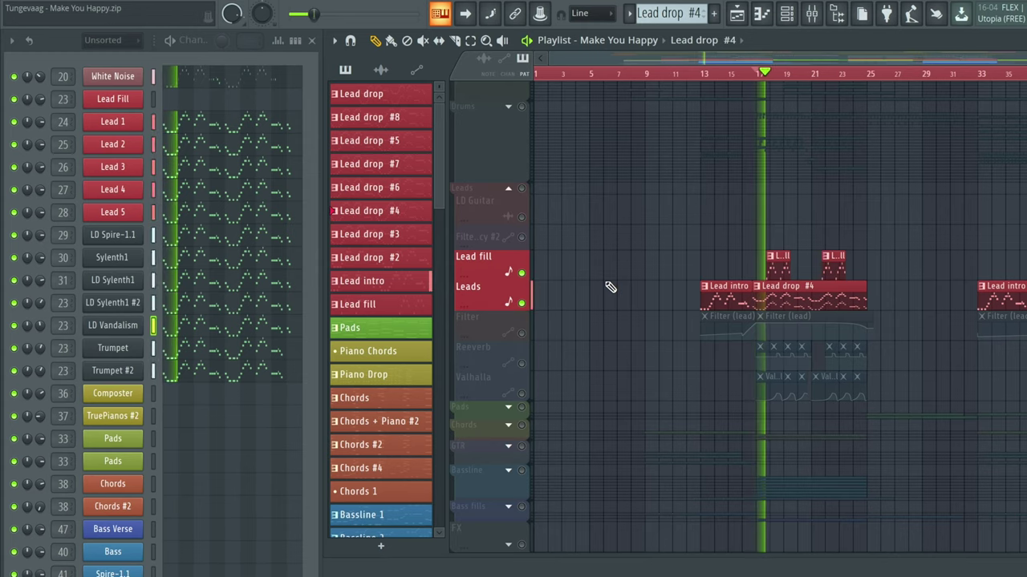
- Unmute the Filter, Reeverb and Valhalla automation tracks while playing the Lead fill and Lead drop #4 clips in the playlist
click(779, 262)
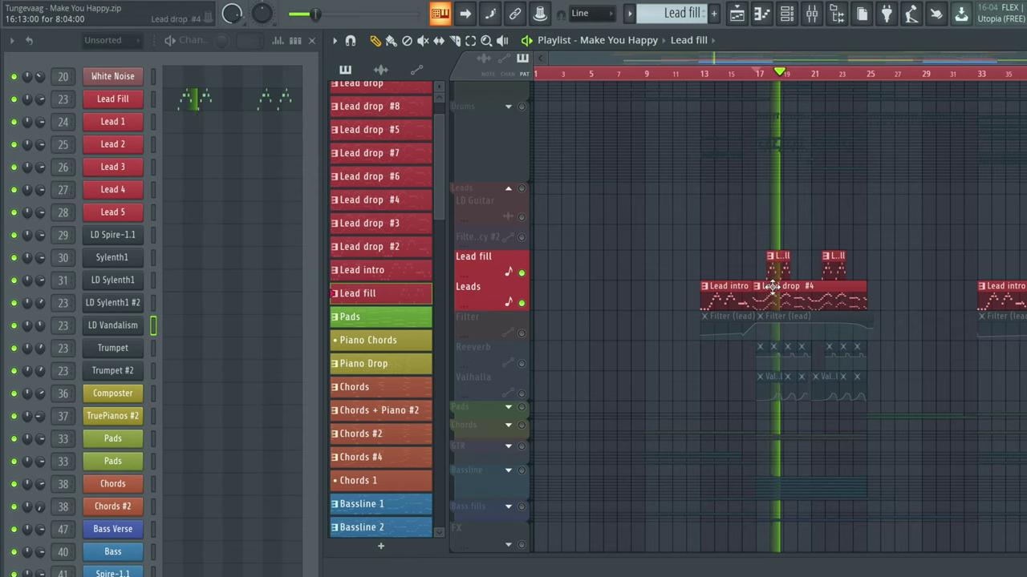
click(770, 291)
click(522, 332)
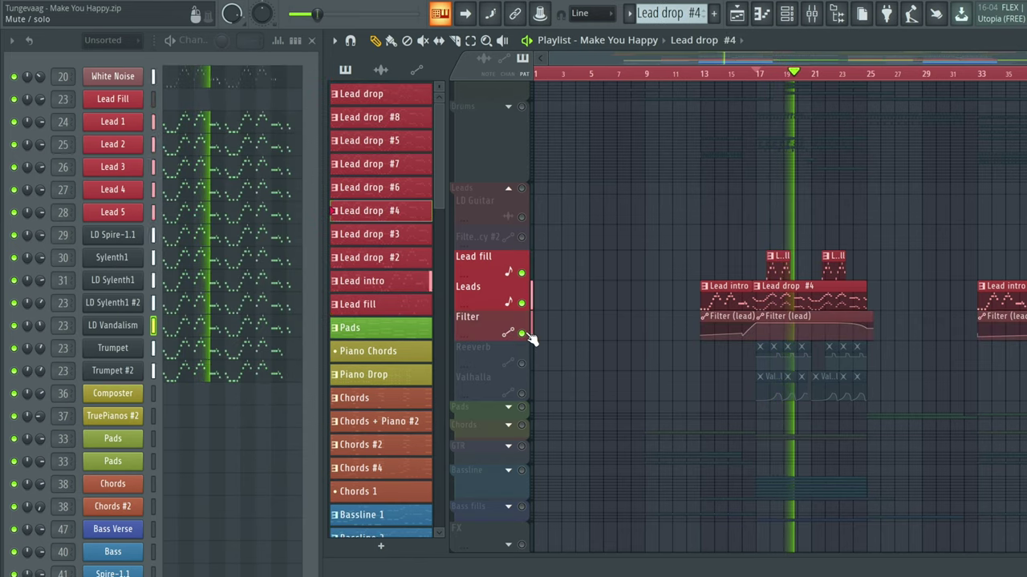
click(521, 364)
click(521, 393)
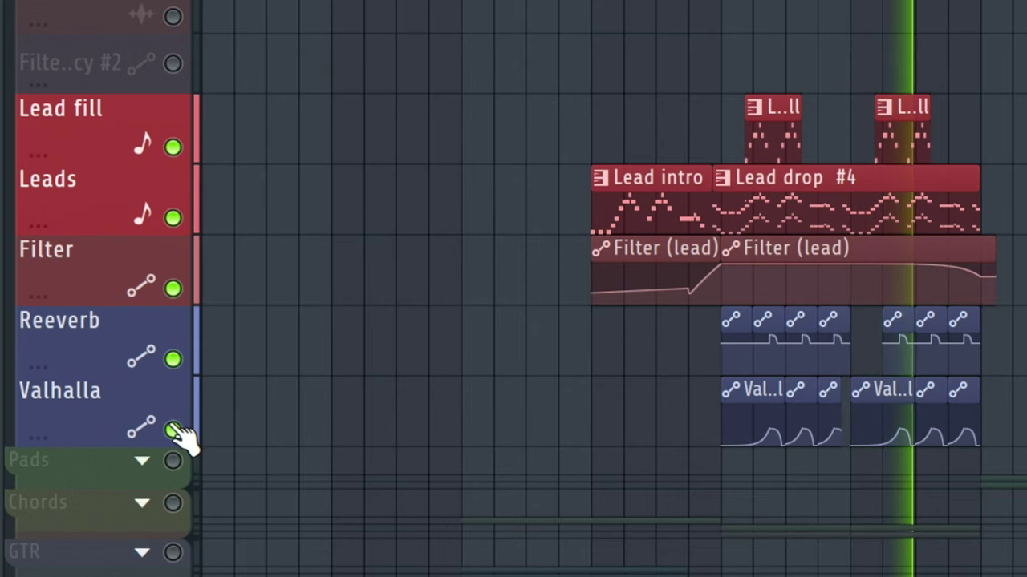
key(space)
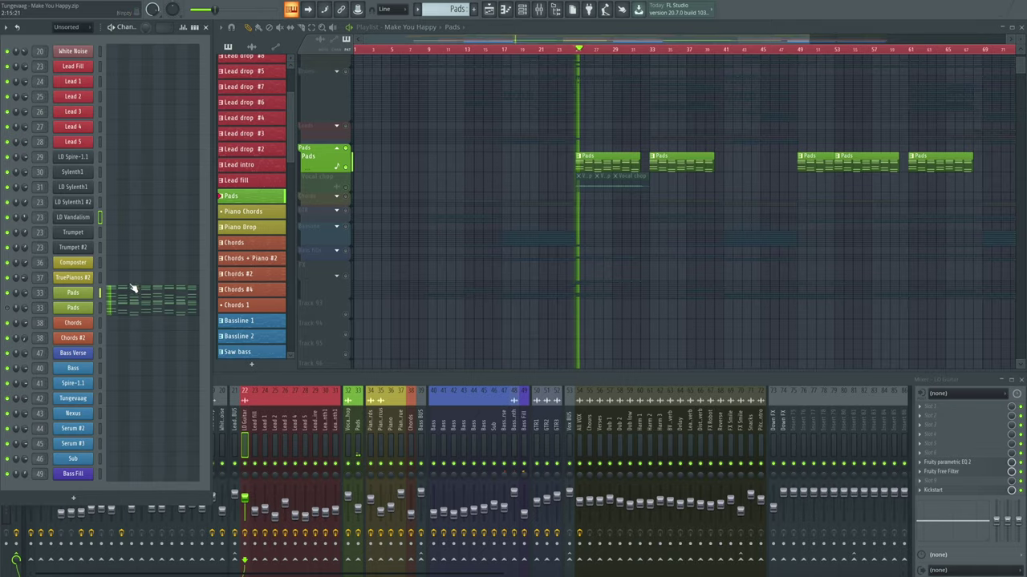
- Open the notes of the first Pads channel in the piano roll and examine its chords during playback
click(133, 289)
scroll(281, 197, down, 3)
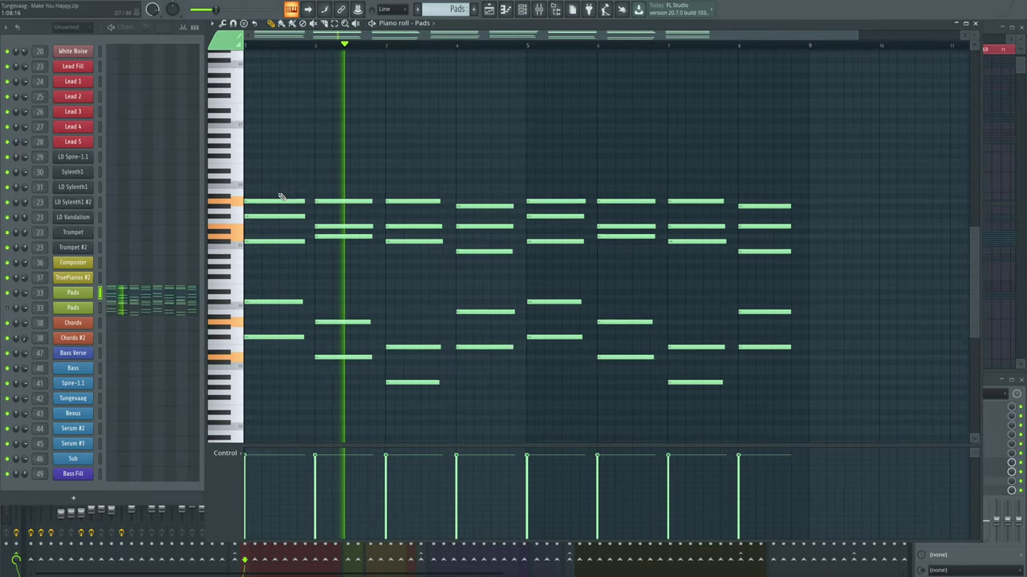
scroll(281, 198, down, 1)
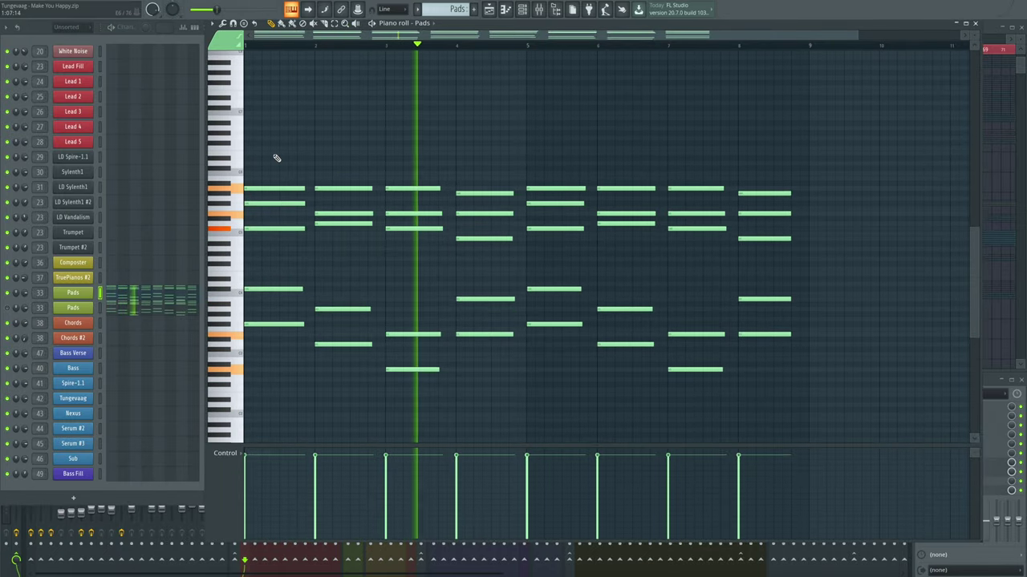
key(space)
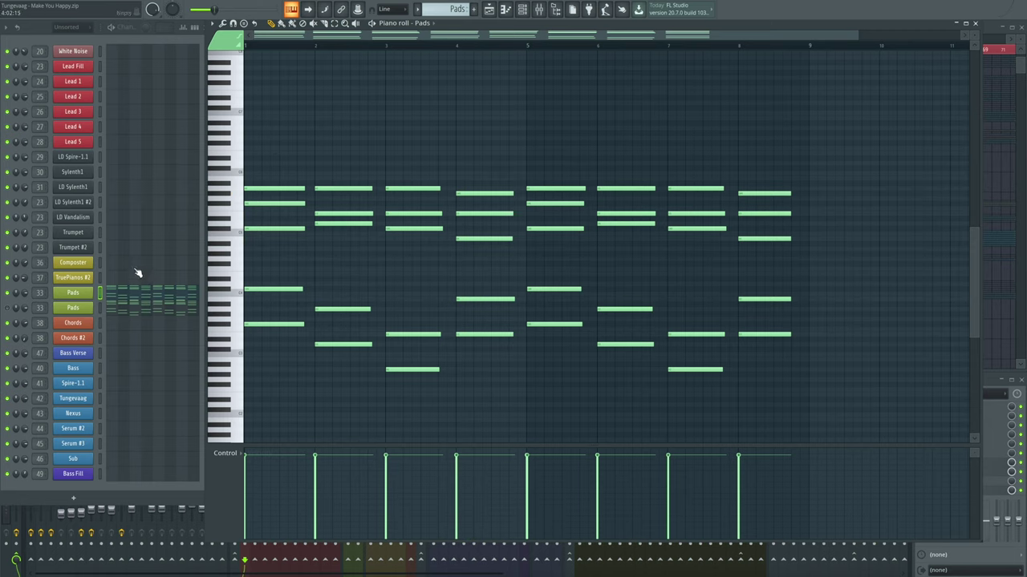
- Inspect the Nexus patch on each of the two Pads channels and close both synths
click(85, 296)
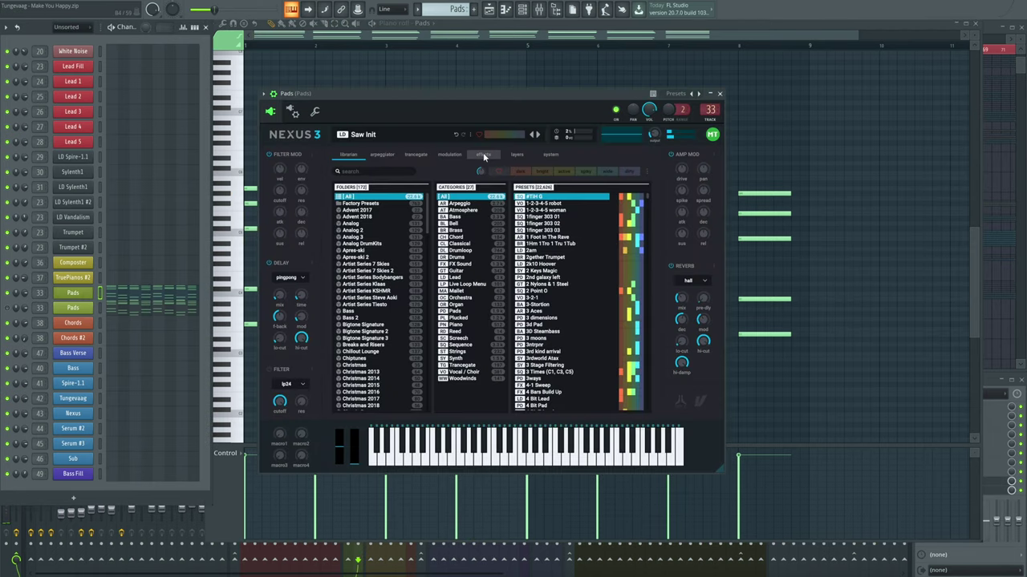
click(719, 93)
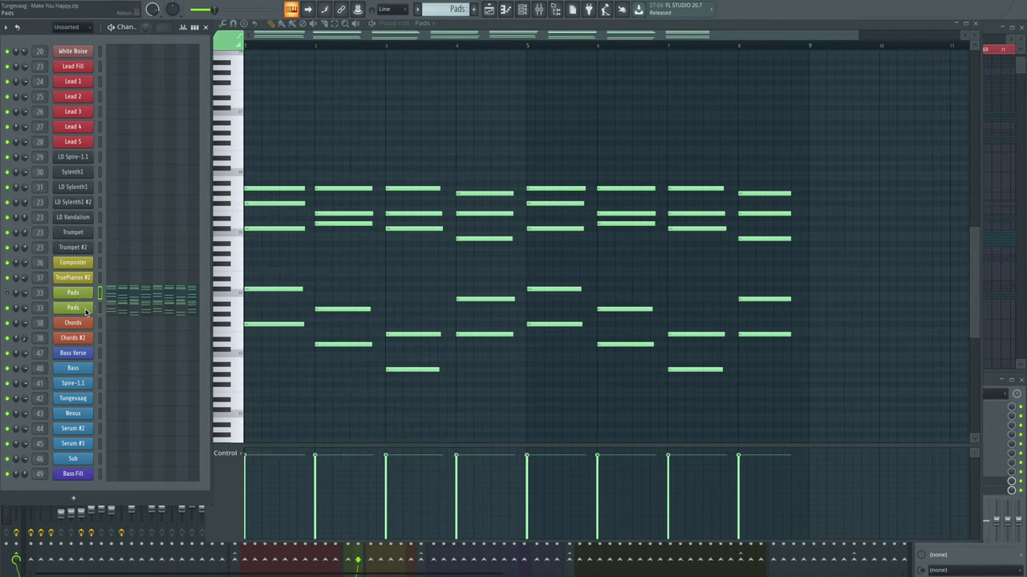
click(85, 311)
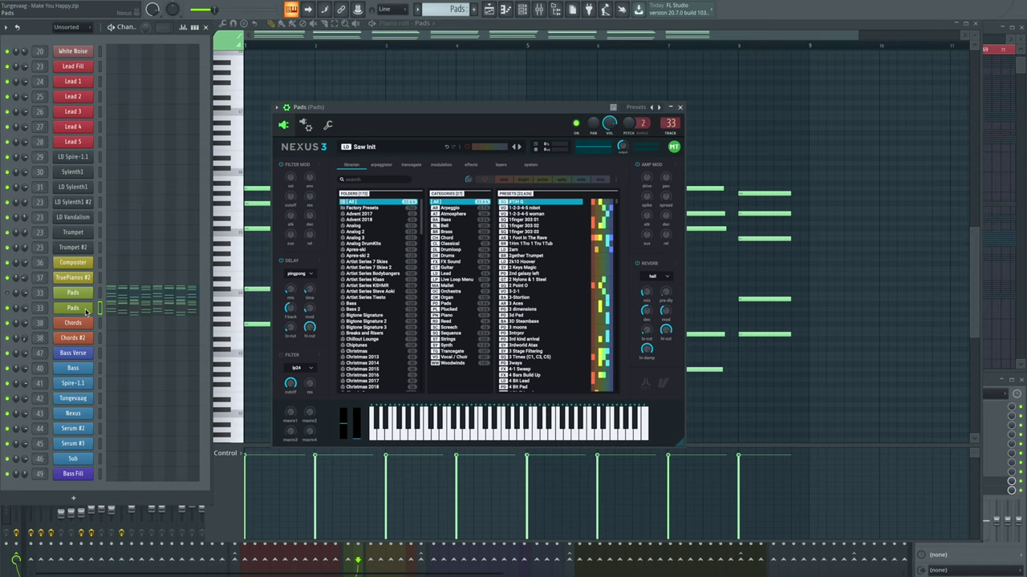
click(681, 107)
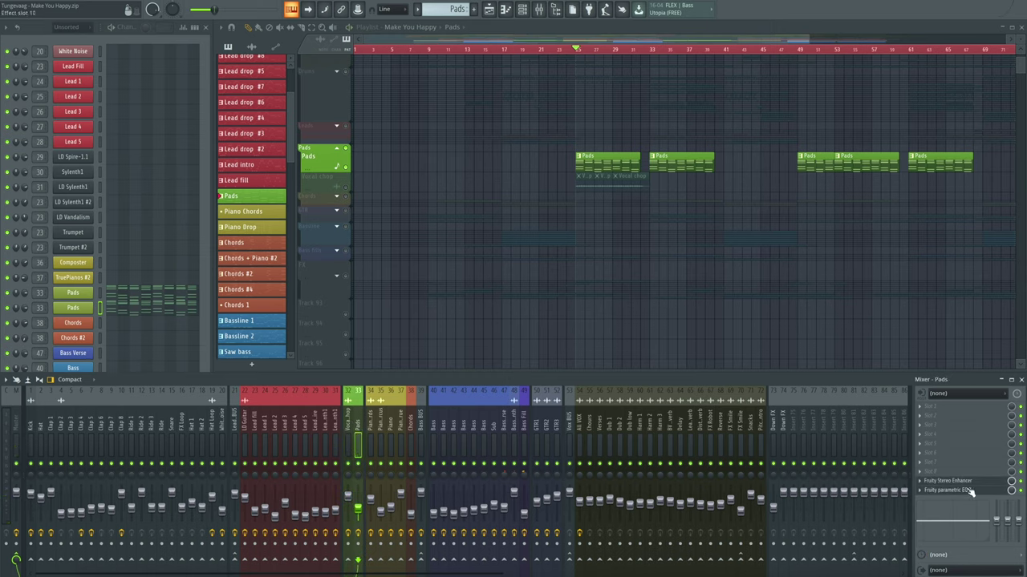
- Open Fruity parametric EQ 2 on the Pads mixer track and review it while playing the section
click(955, 490)
key(space)
drag(307, 144, 599, 187)
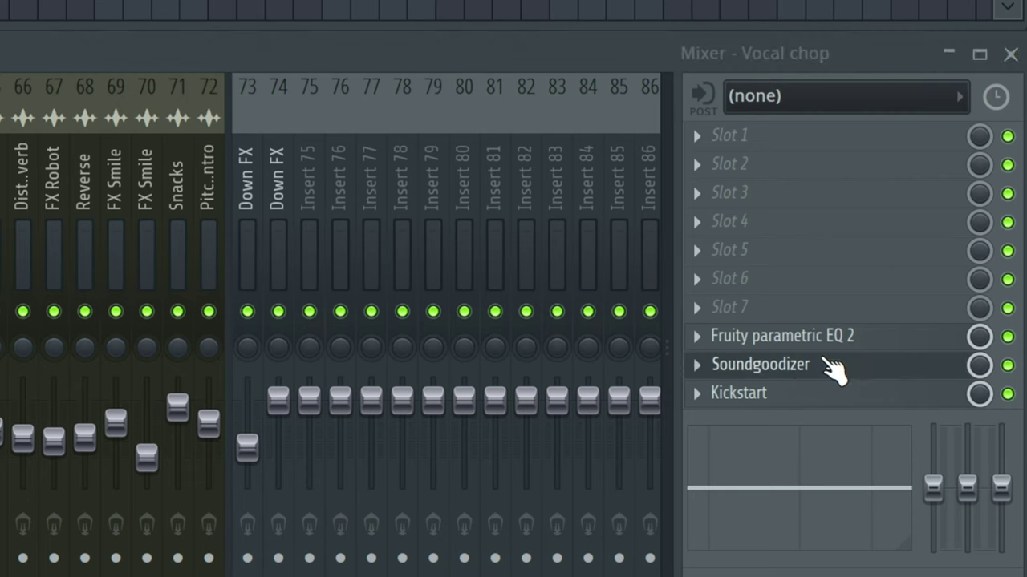
- Open Kickstart and Fruity parametric EQ 2 on the Vocal chop mixer track and review their settings
click(786, 393)
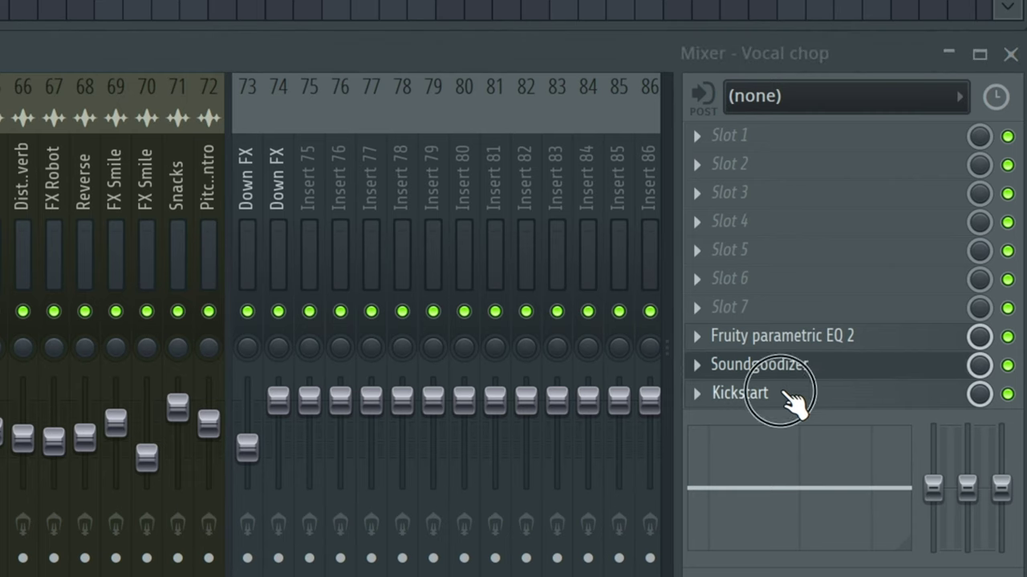
click(775, 338)
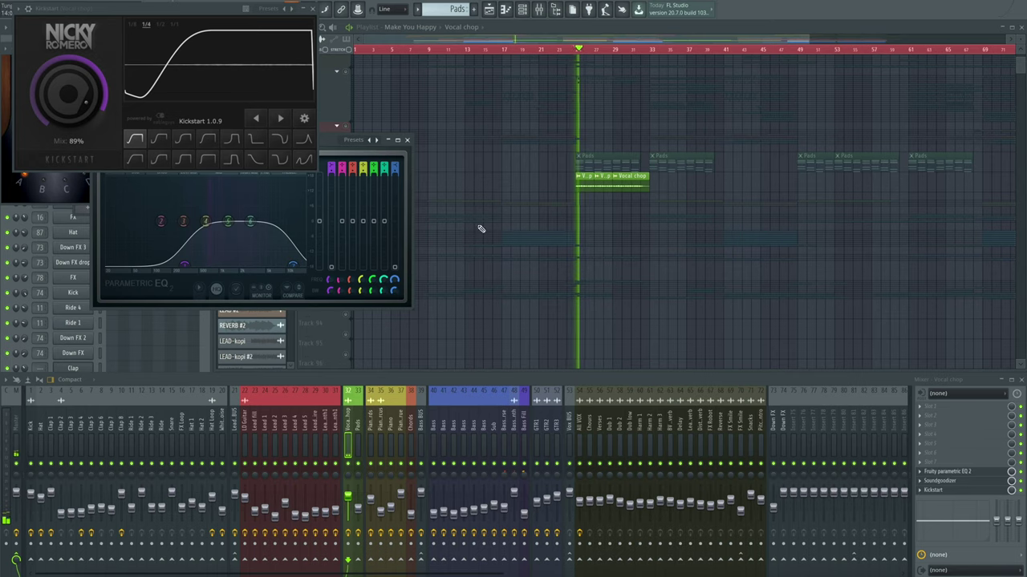
drag(328, 140, 676, 216)
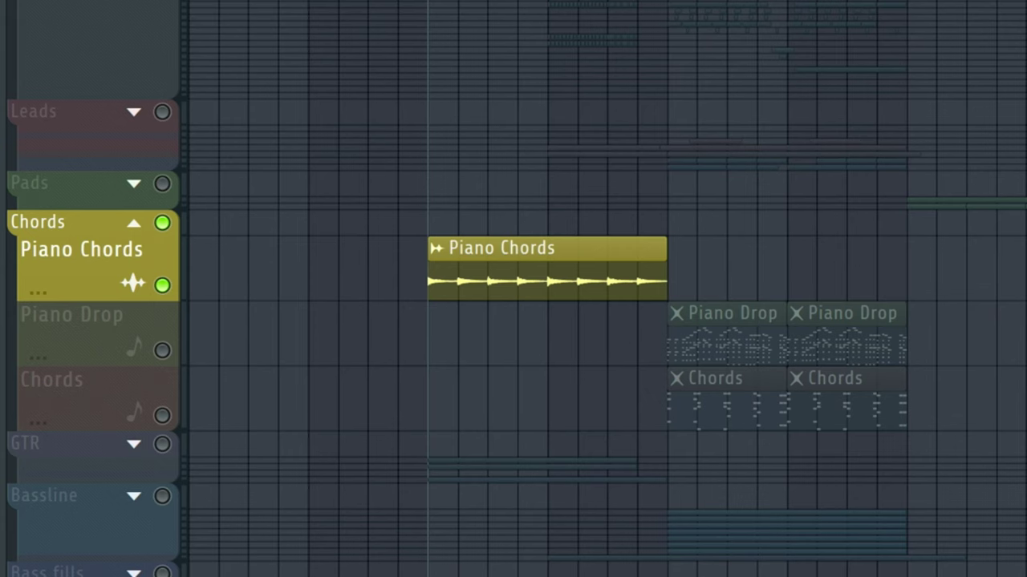
- Play the Piano Chords clip, review the Fruity parametric EQ 2 on its mixer track, and close the equalizer
key(space)
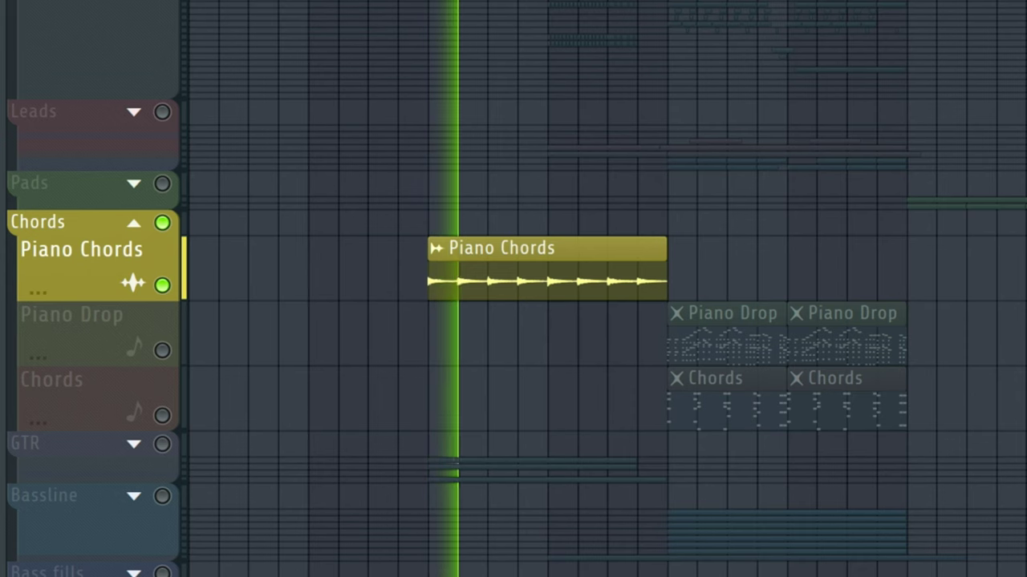
key(F9)
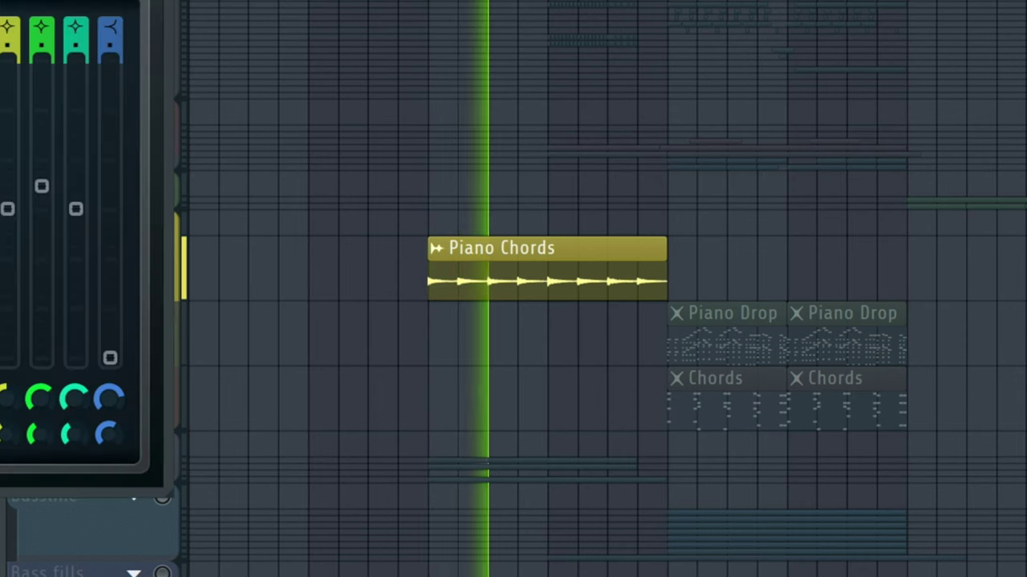
drag(219, 89, 512, 201)
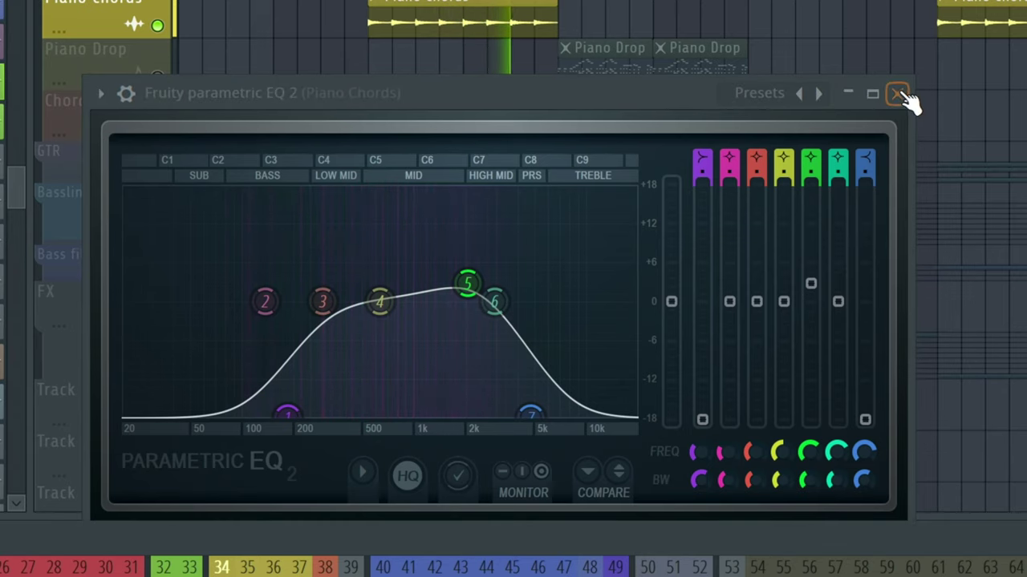
click(897, 94)
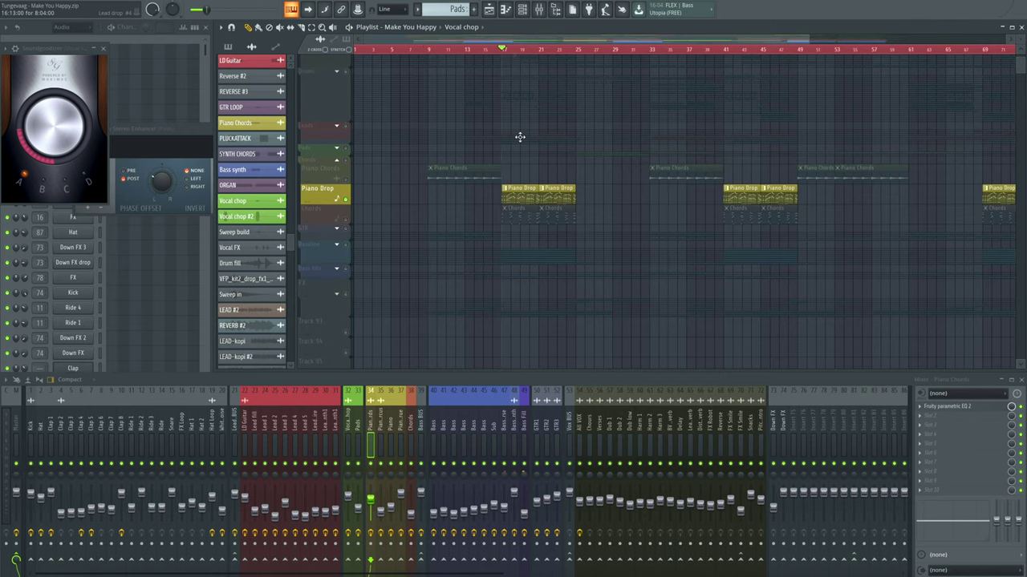
- Select the Piano Drop pattern from its playlist clip and open the Composter channel's notes in the piano roll
scroll(520, 137, up, 3)
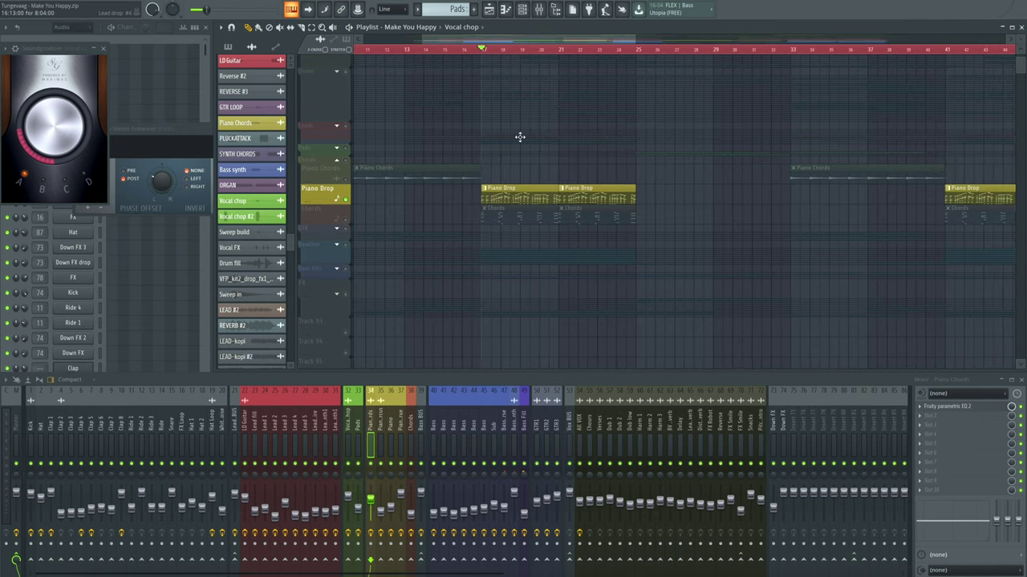
double_click(513, 197)
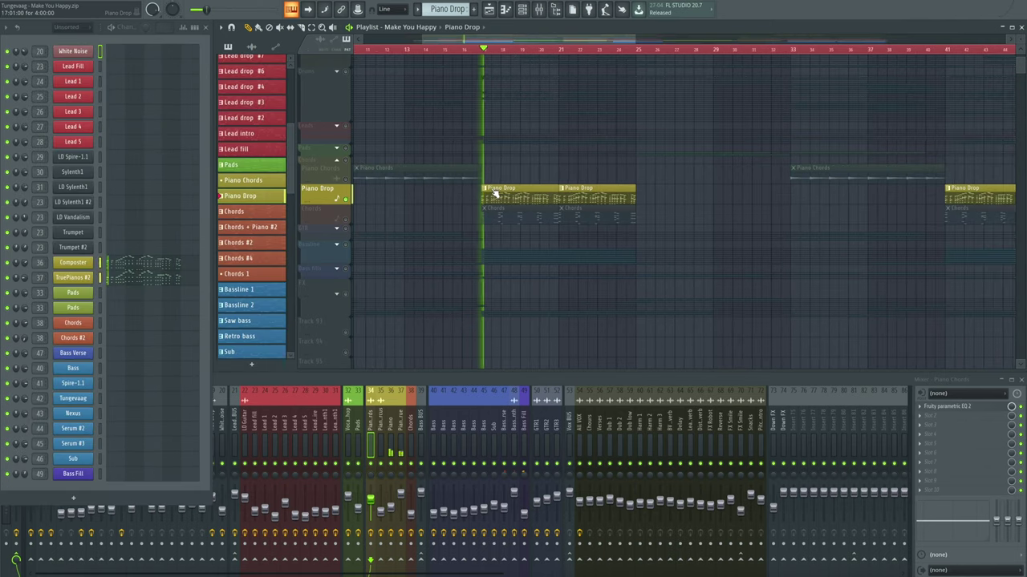
click(176, 265)
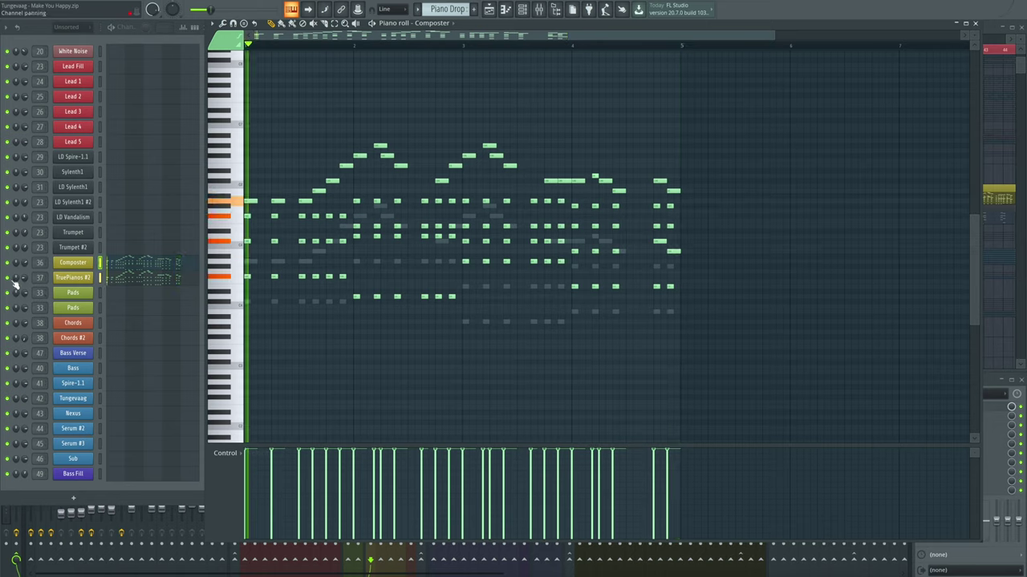
- Inspect the effects and layers of the Composter channel's Nexus patch during playback, and close the synth
click(73, 262)
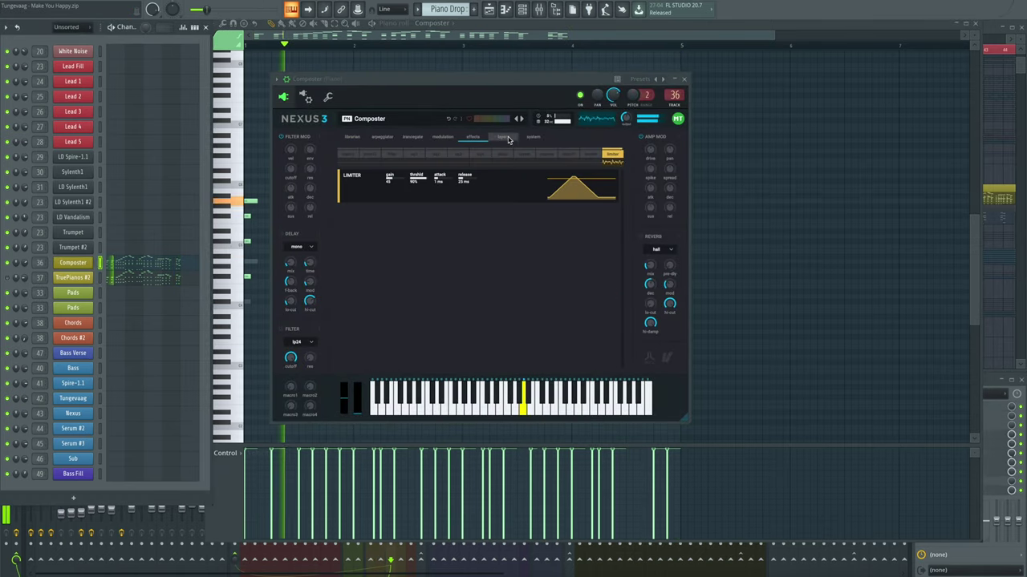
key(space)
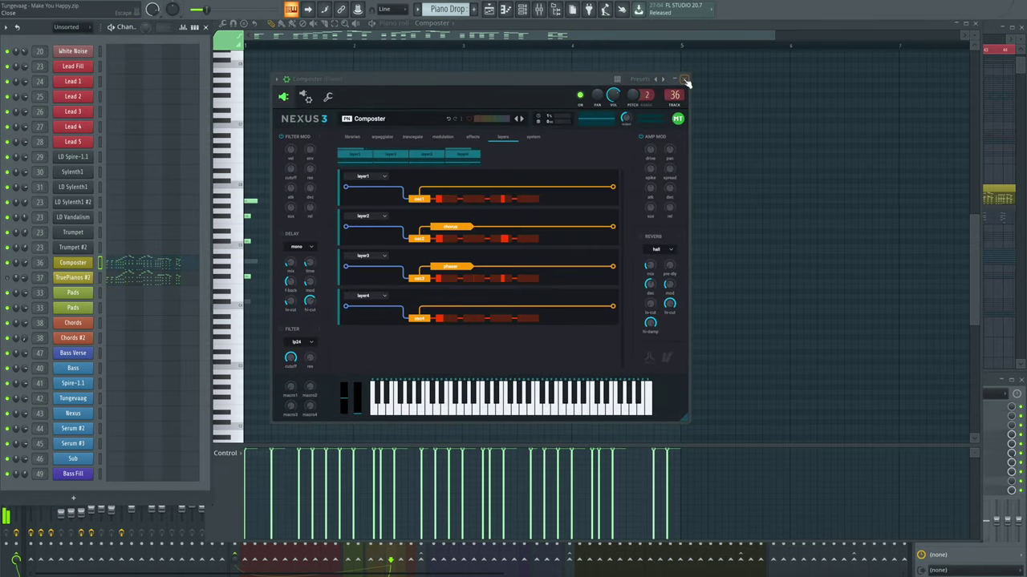
click(686, 80)
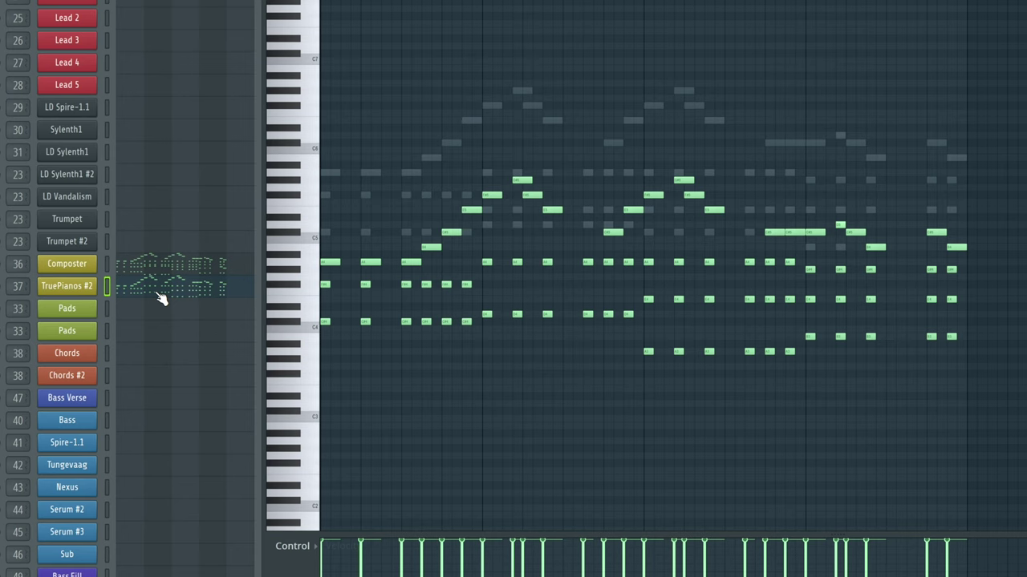
- Play the TruePianos #2 part and review Soundgoodizer, Fruity parametric EQ 2 and Kickstart on the Piano True mixer track
key(space)
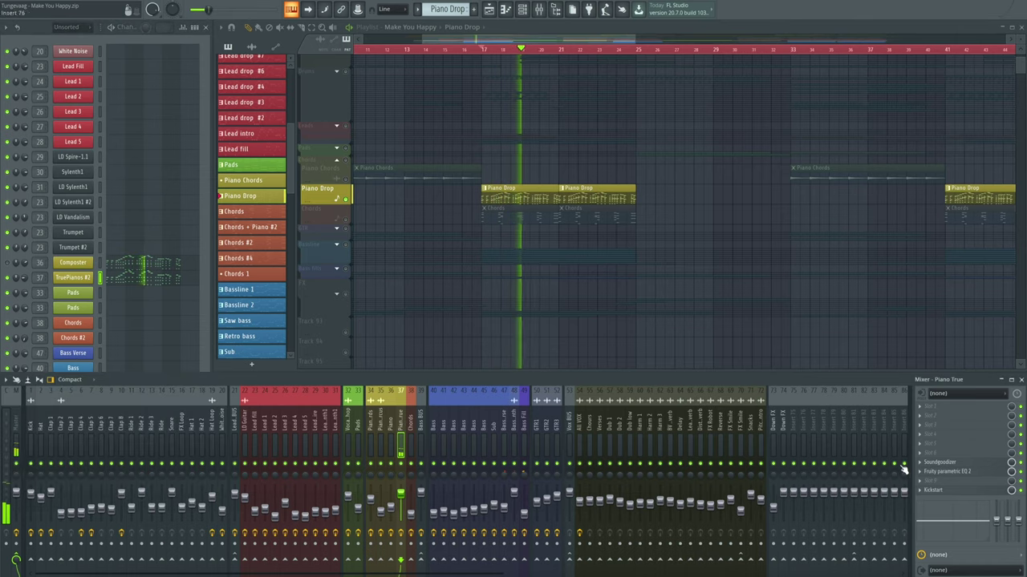
click(946, 463)
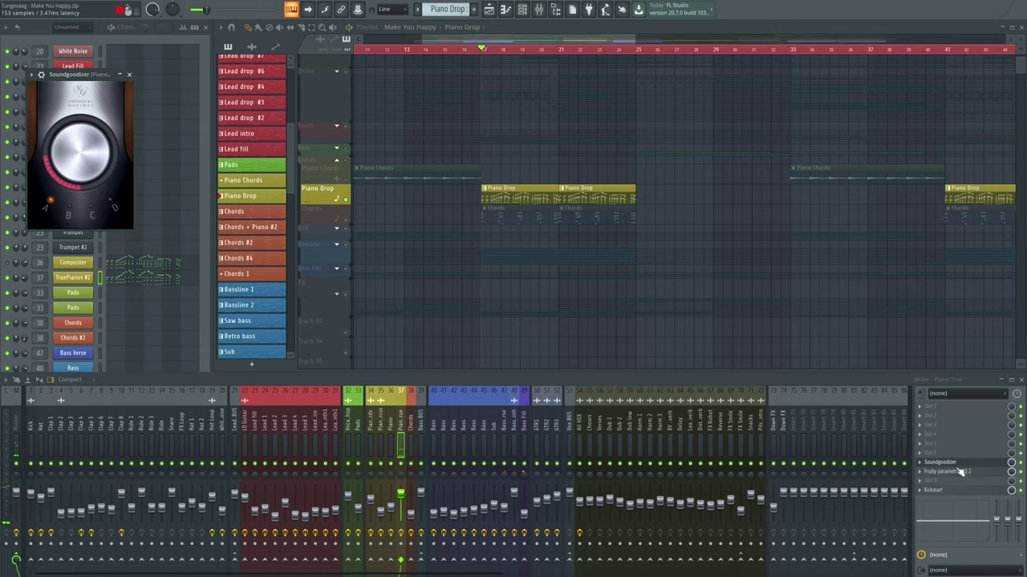
click(946, 471)
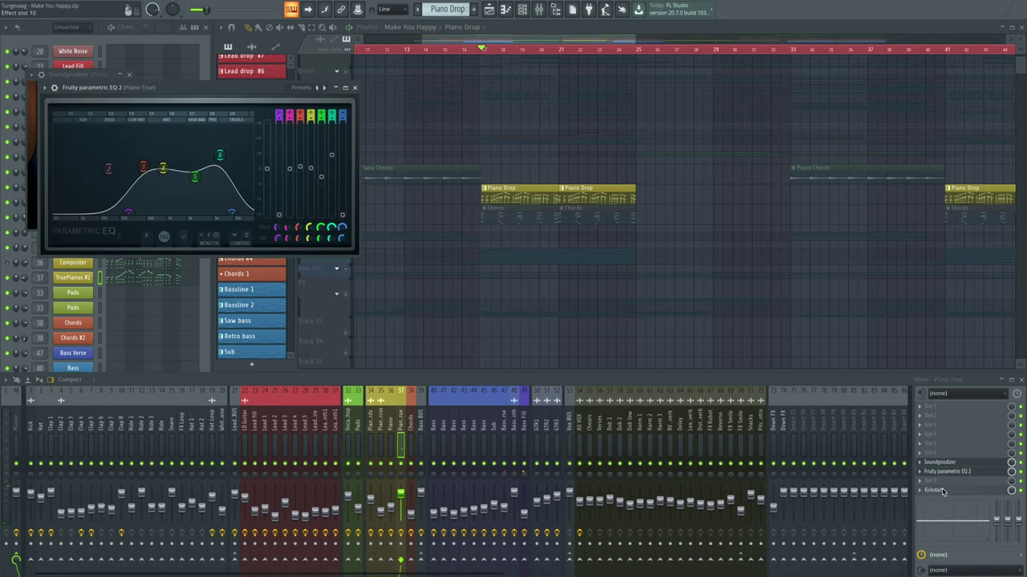
click(935, 490)
- Open the Chords pattern's notes in the piano roll, examine the chords during playback, and close the piano roll
click(487, 217)
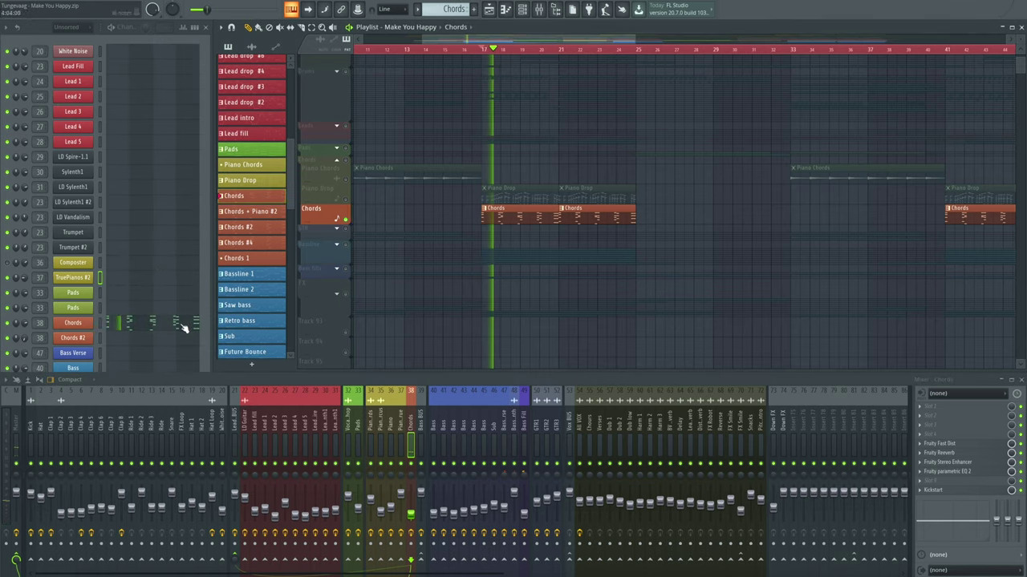
click(183, 325)
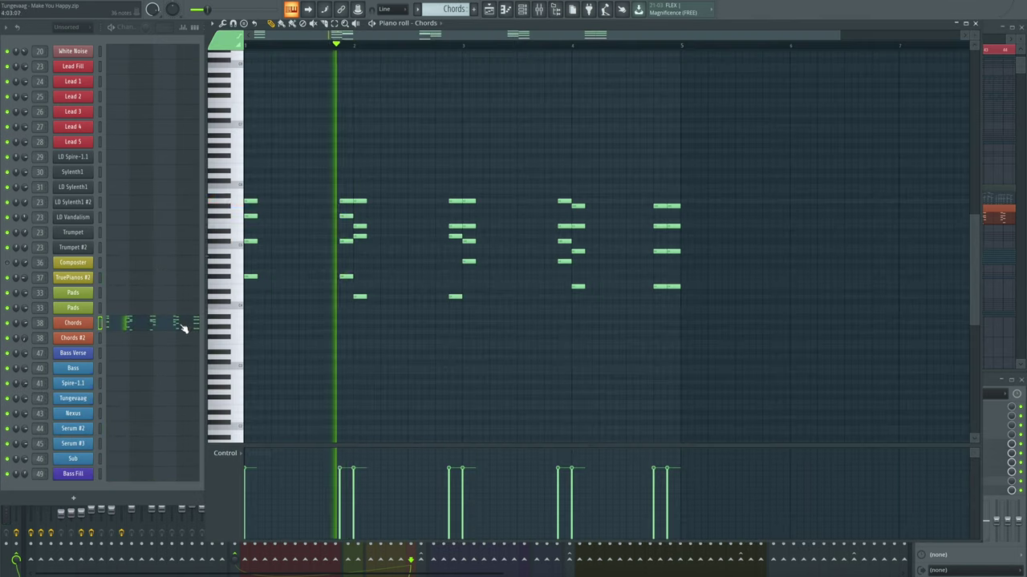
key(space)
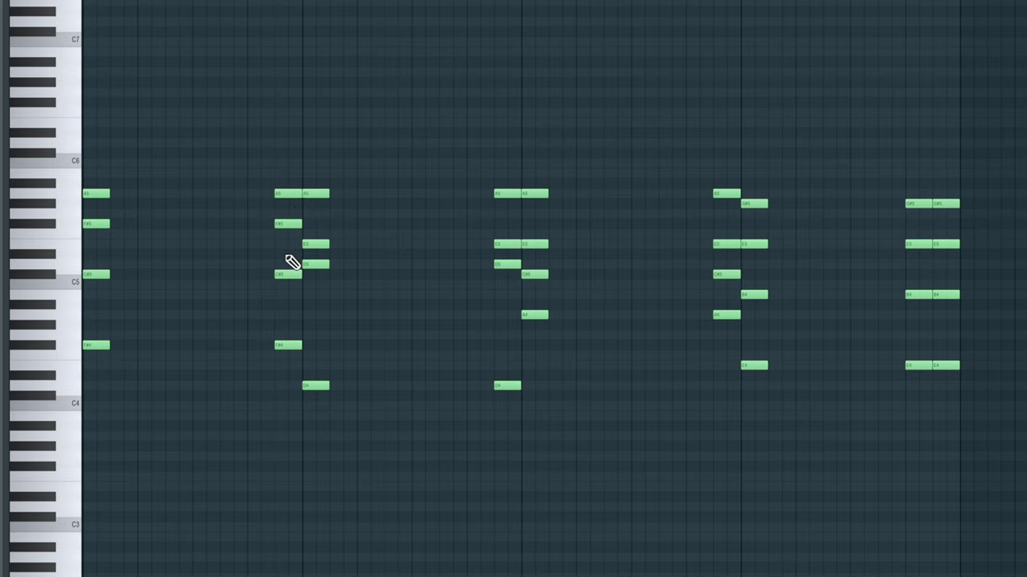
key(space)
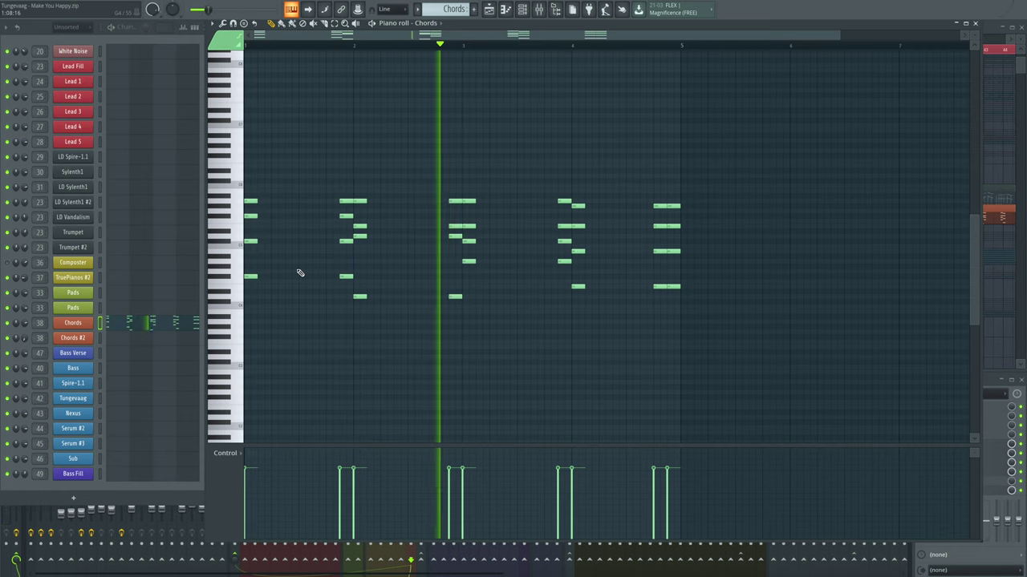
key(F7)
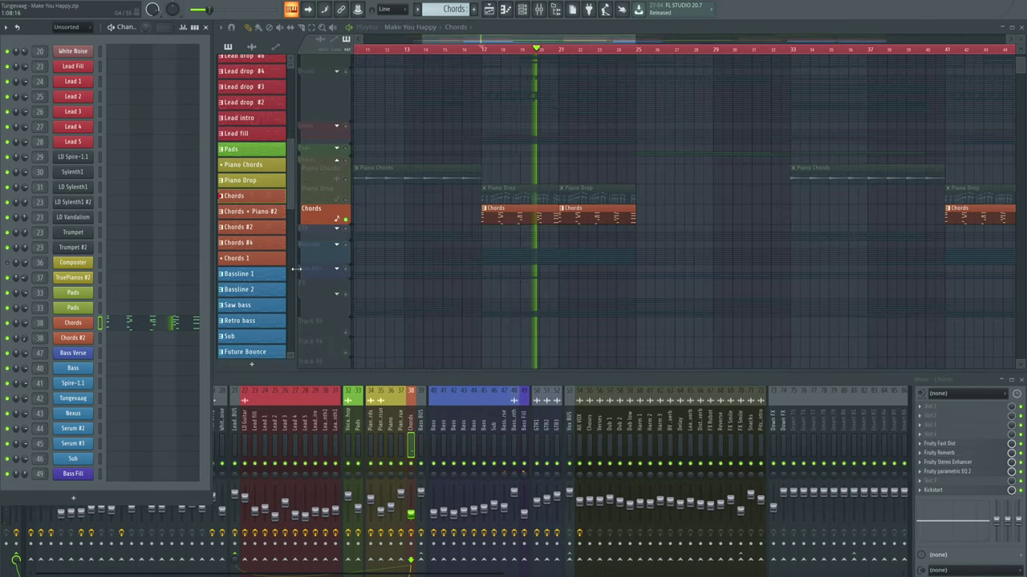
- Play the GTR3 guitar track soloed in the playlist, and return to the full mix
click(434, 403)
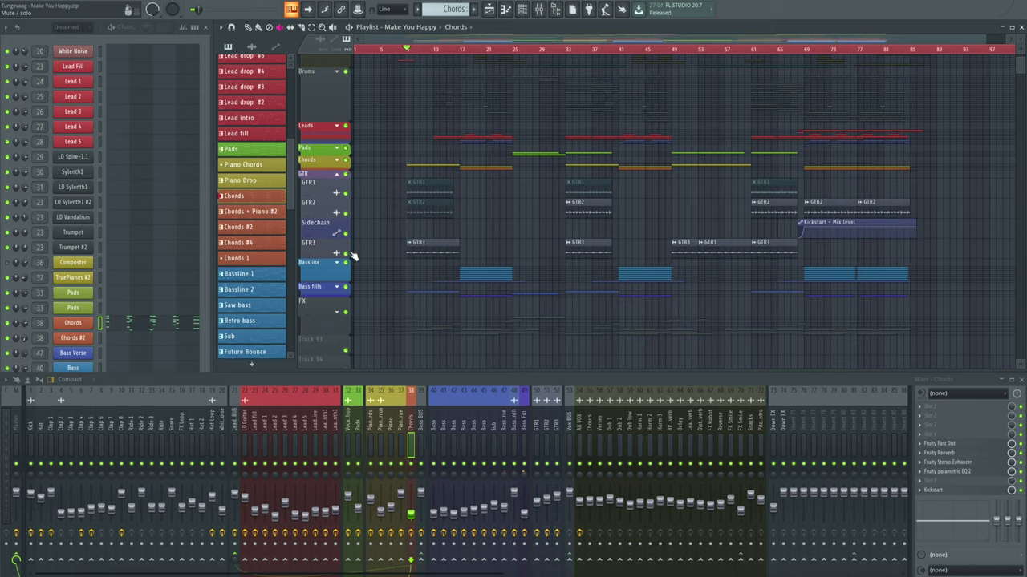
key(space)
right_click(346, 253)
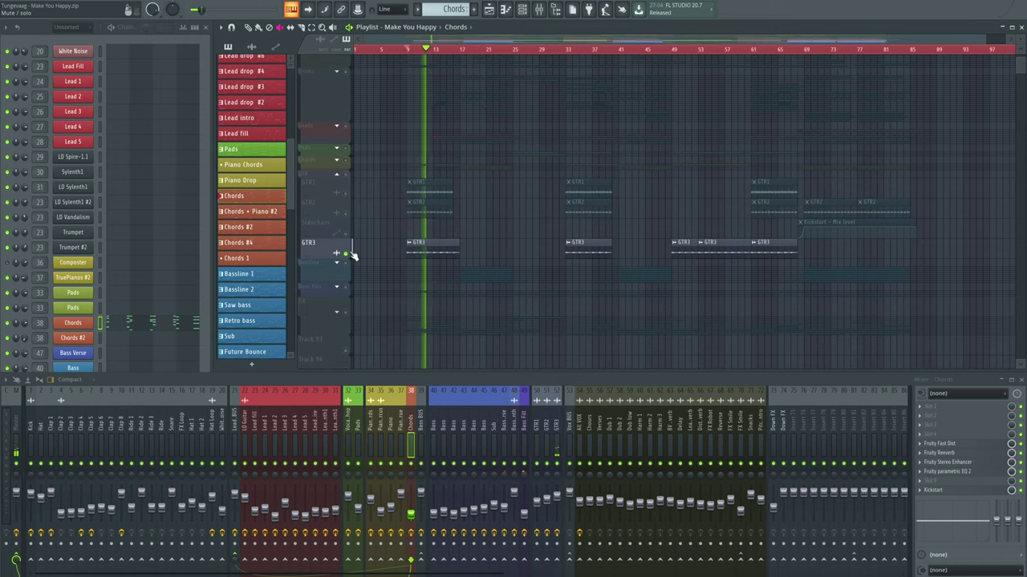
right_click(347, 253)
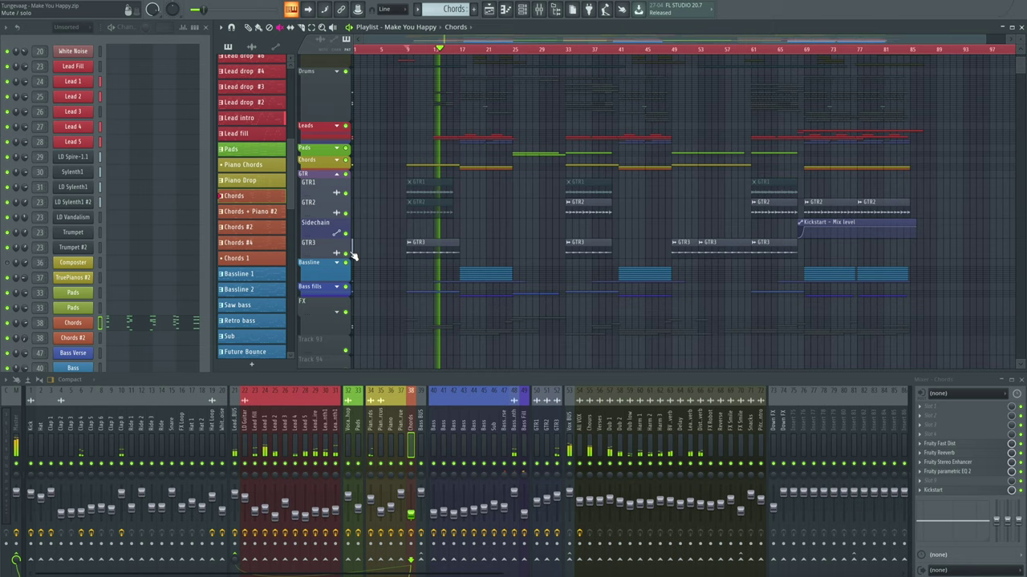
- Listen to the soloed GTR2 track, select its mixer track to view the effects, and bring in GTR3 alongside it
key(space)
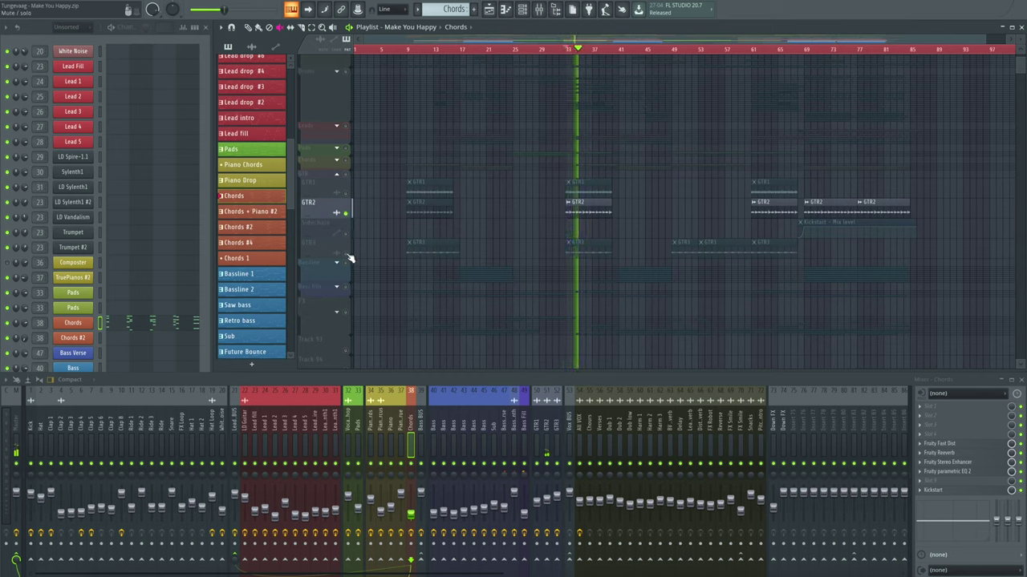
click(547, 423)
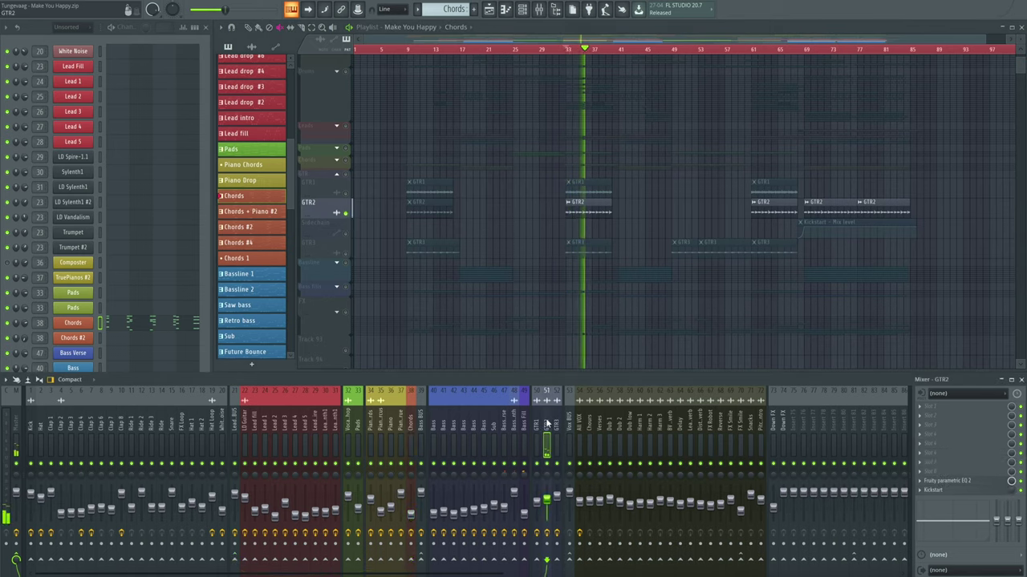
click(347, 254)
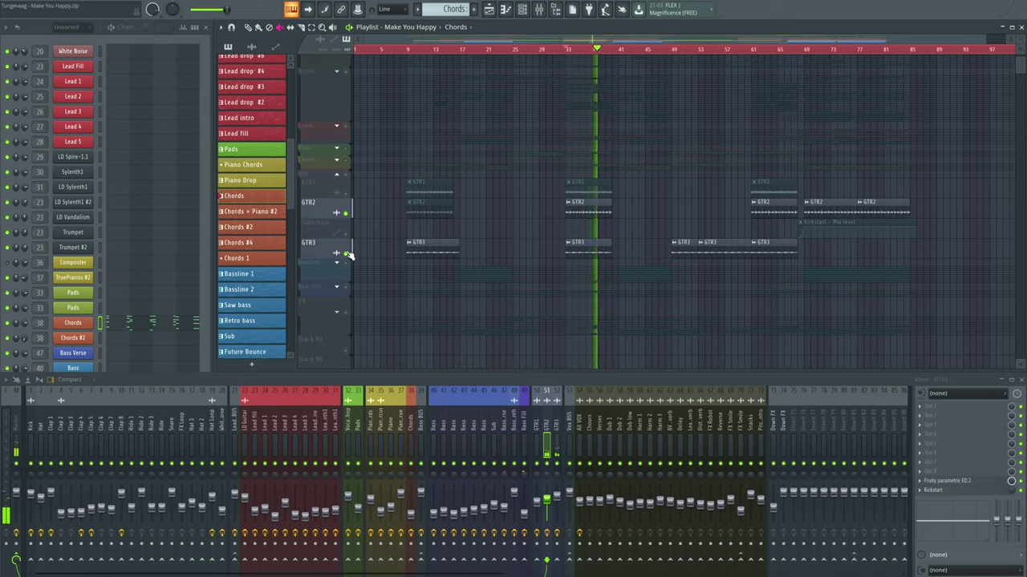
right_click(346, 254)
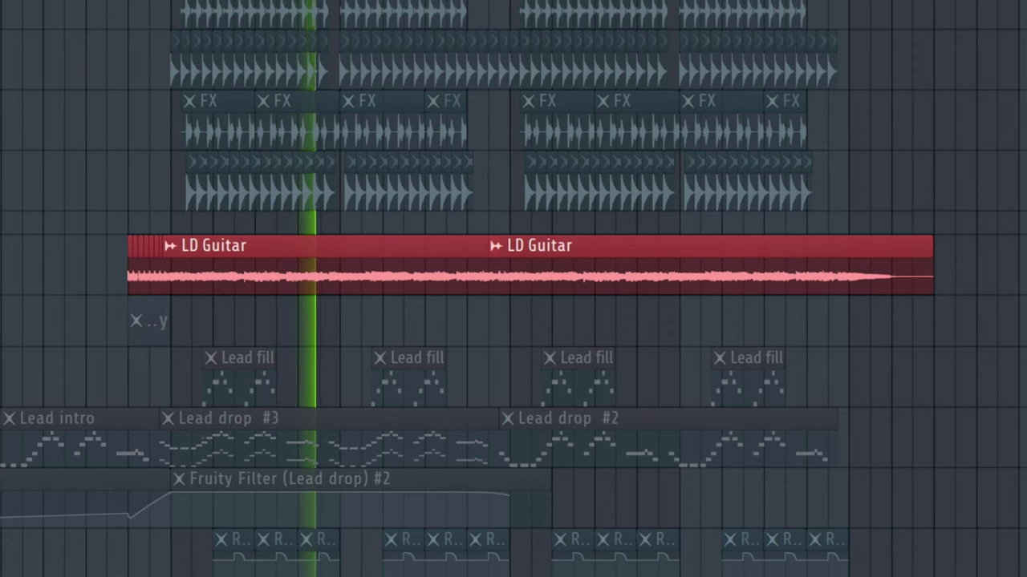
- Inspect the Sylenth1 patch on the Bass channel of the Saw bass pattern during playback, and close the synth
key(alt+m)
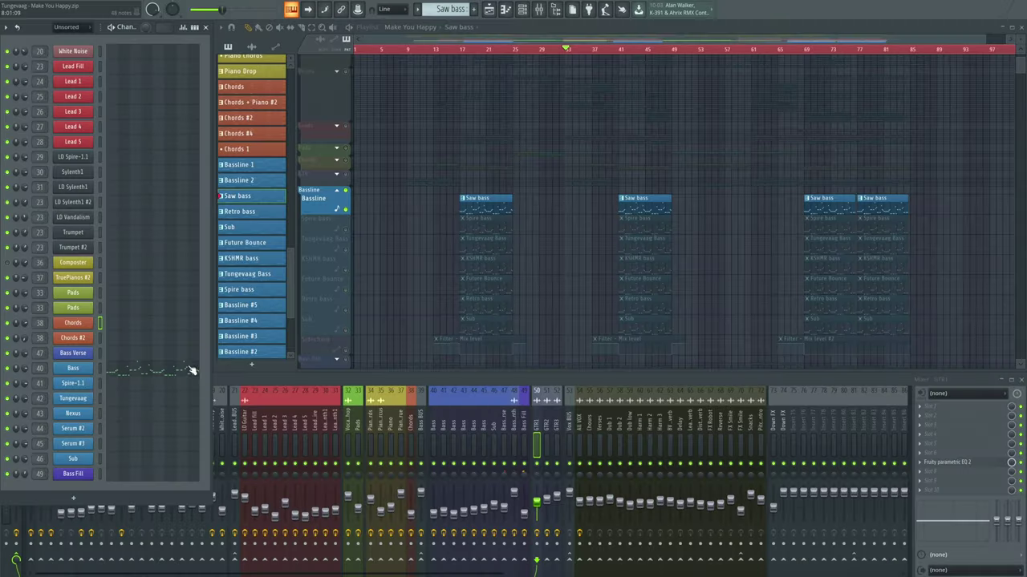
click(82, 370)
key(space)
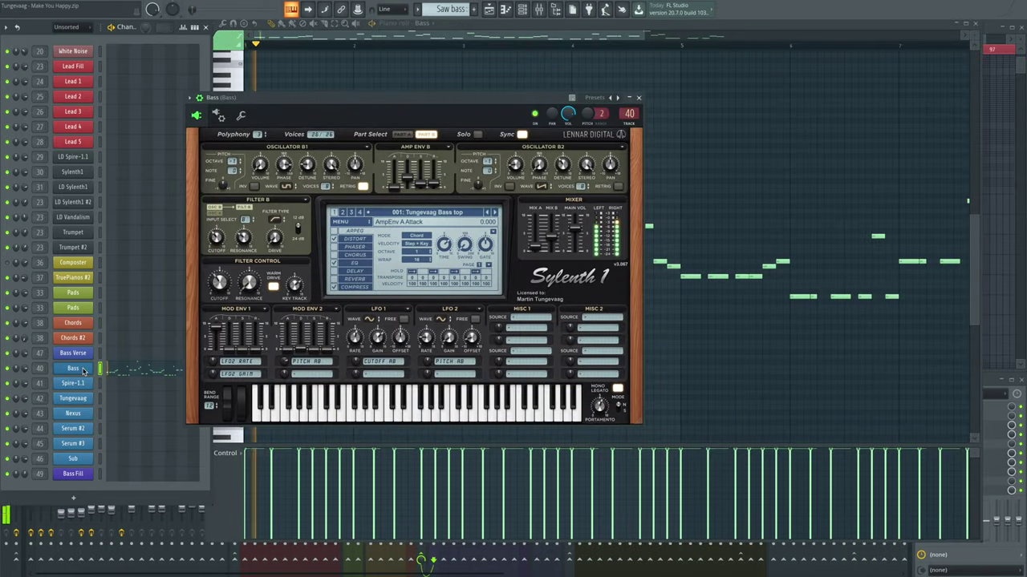
click(639, 98)
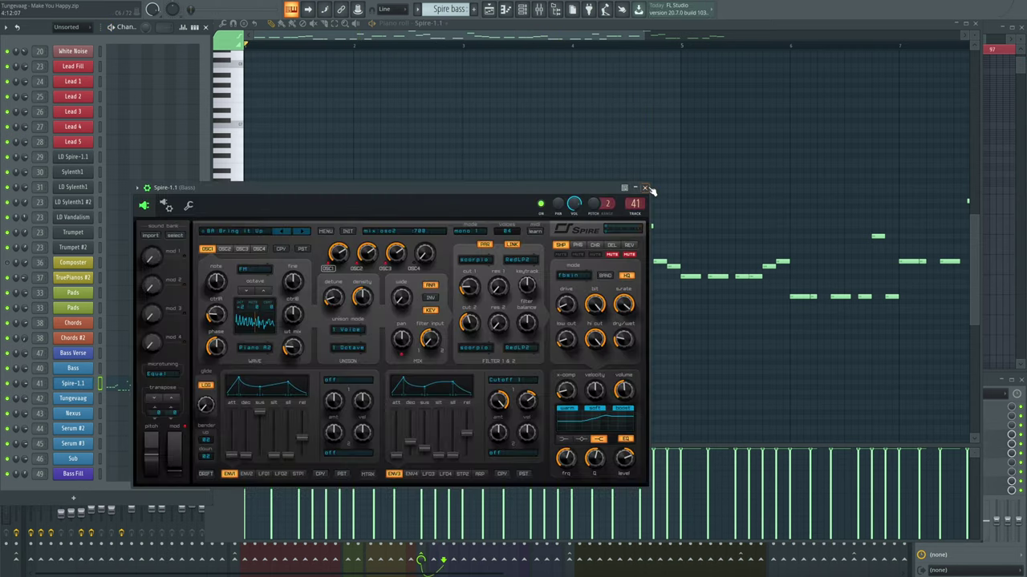
- Close the Spire synth of the Spire bass pattern, review its notes during playback, and close the piano roll
click(645, 188)
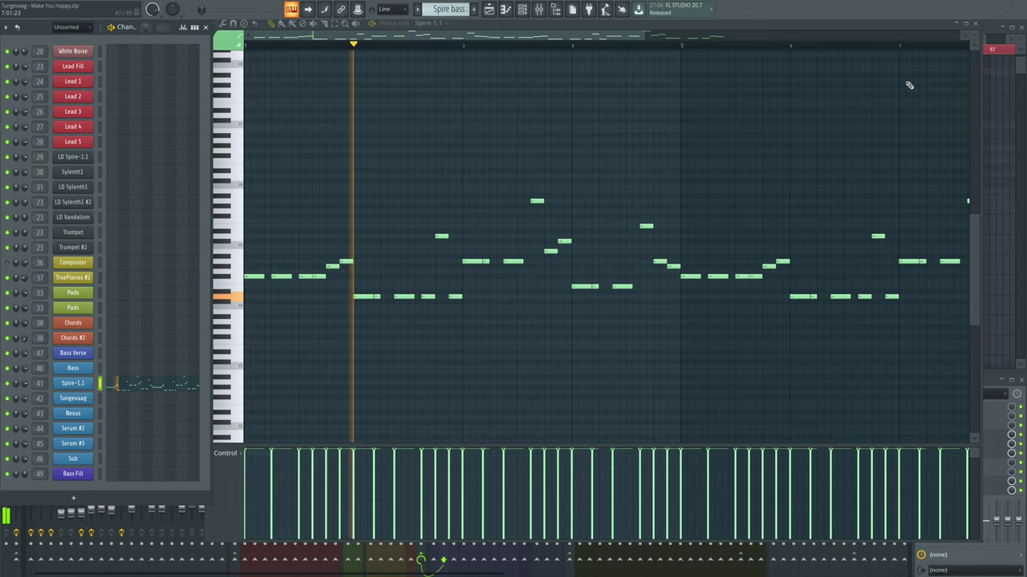
key(space)
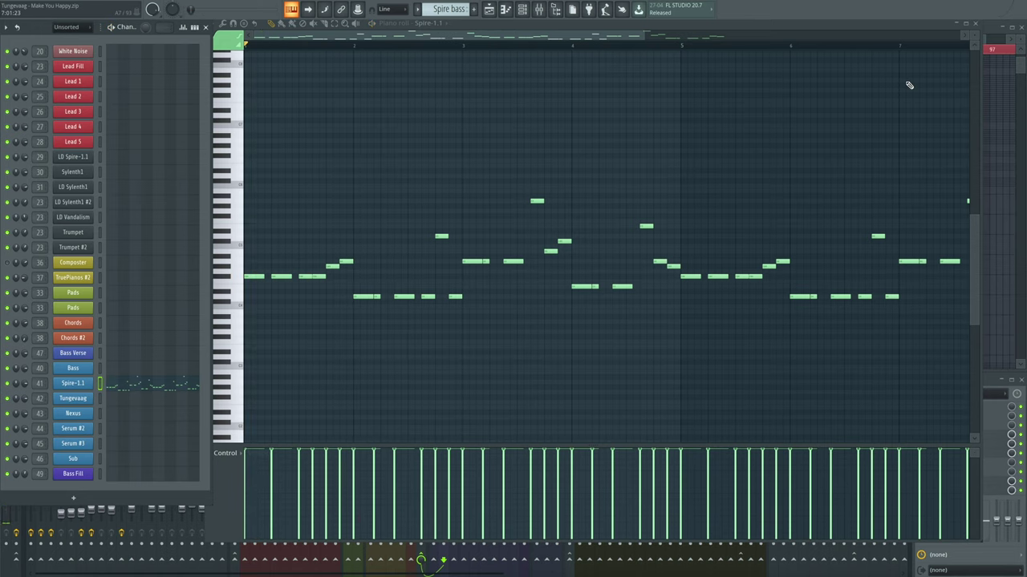
click(983, 26)
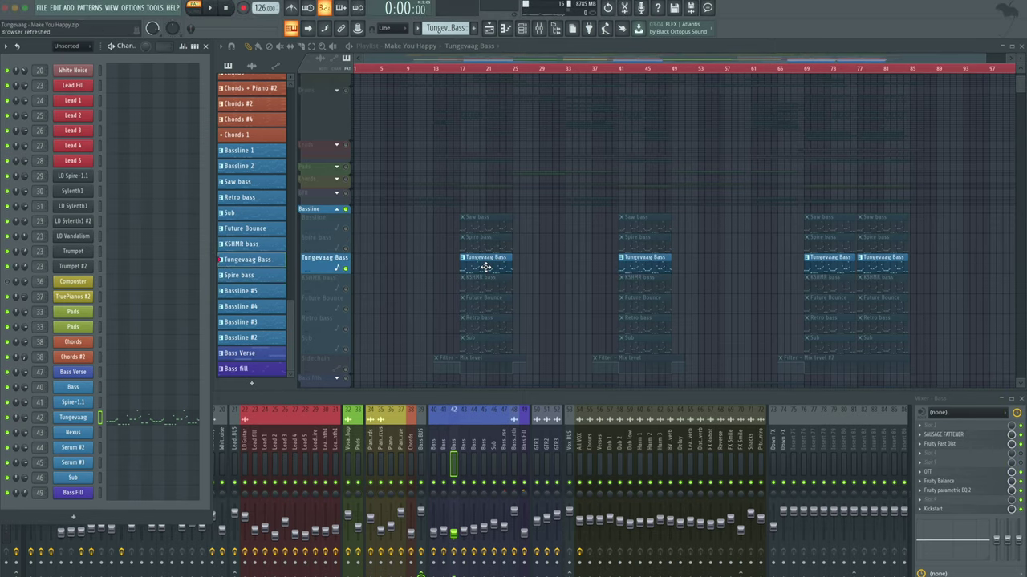
- Open the notes of the Tungevaag Bass pattern in the piano roll to examine them
click(476, 264)
click(183, 417)
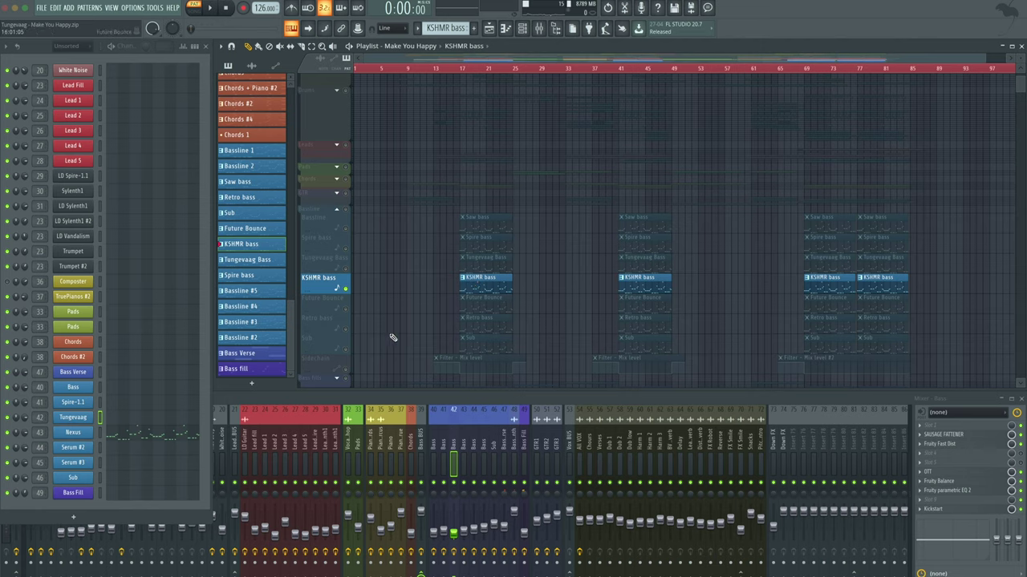
- Inspect the Nexus House Of Cards preset of the KSHMR bass pattern during playback, close the synth and open its notes
click(84, 438)
key(space)
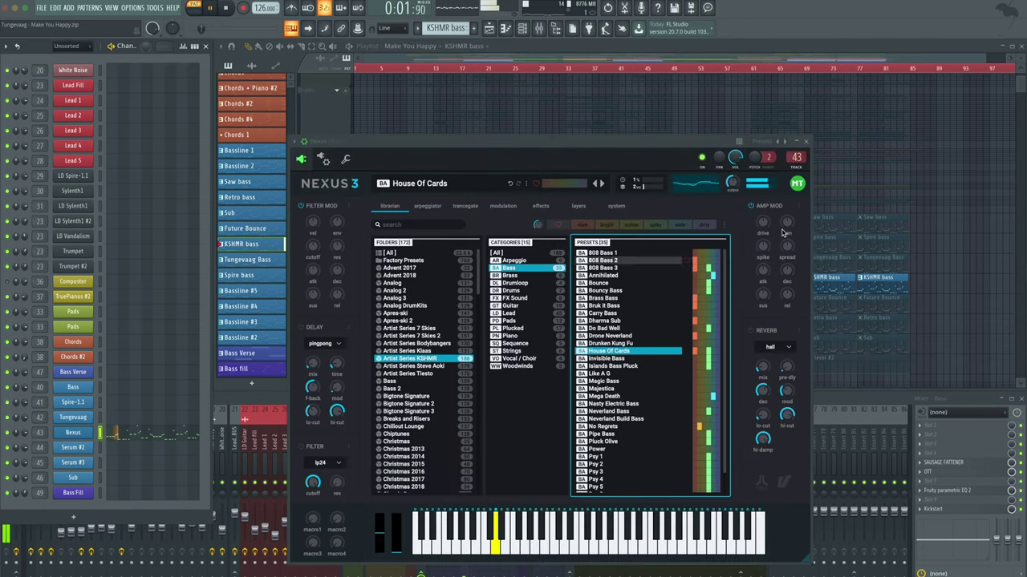
click(807, 142)
click(158, 434)
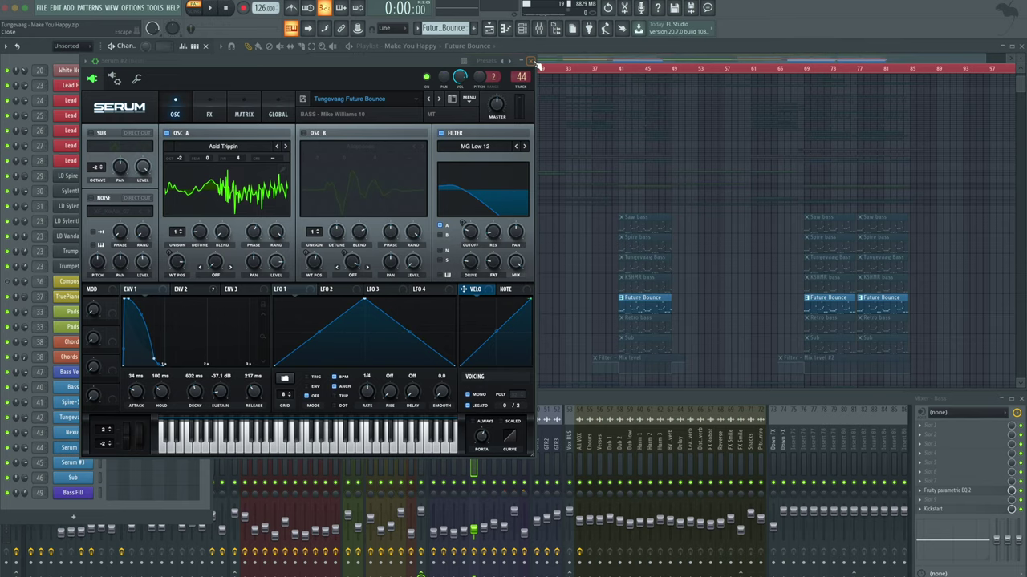
- Play the Future Bounce pattern, close its Serum synth, review its notes in the piano roll, and close the piano roll
key(space)
click(531, 62)
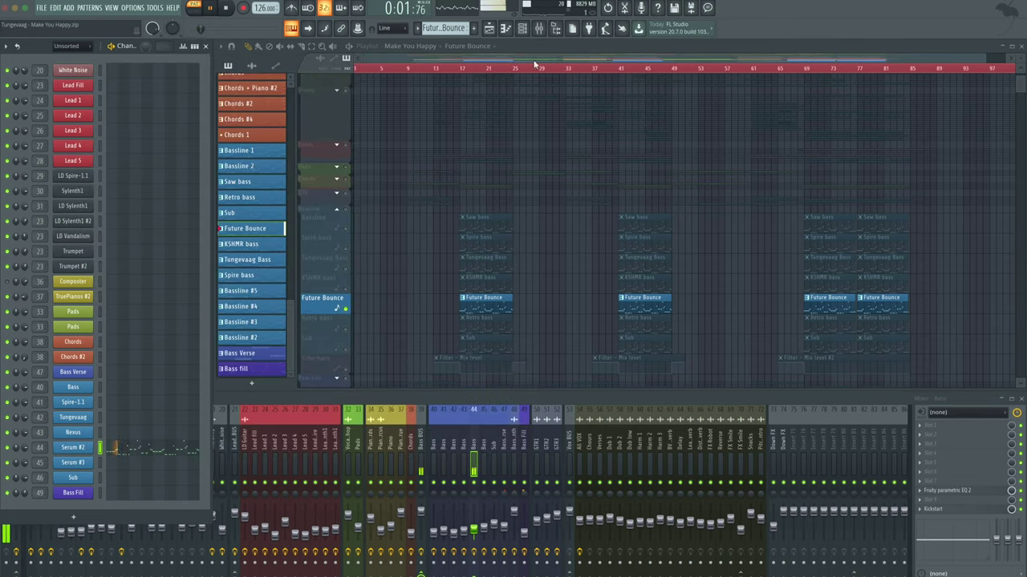
click(172, 448)
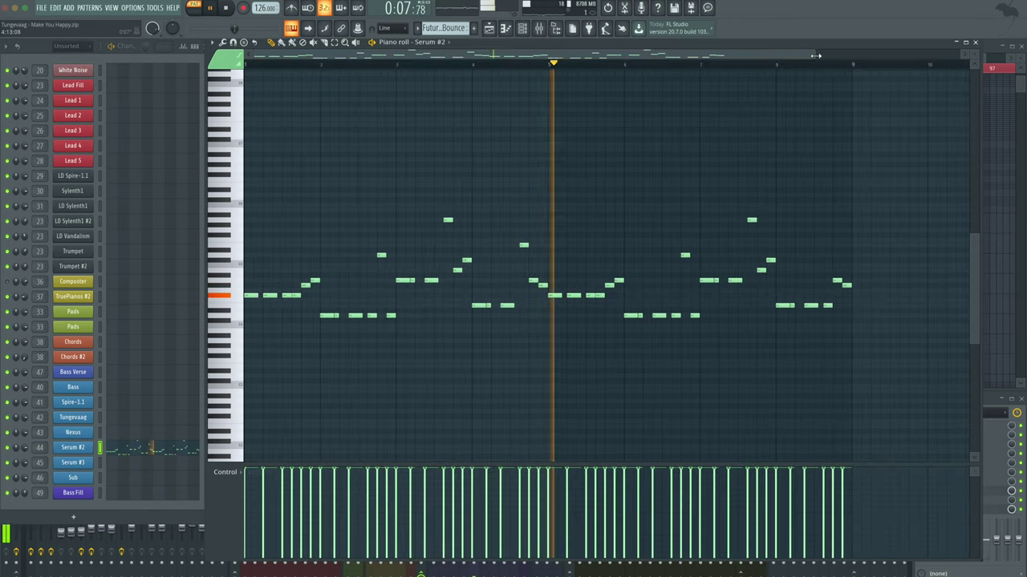
key(space)
key(Escape)
- Inspect the Serum patch of the Retro bass pattern during playback and close the synth
click(477, 324)
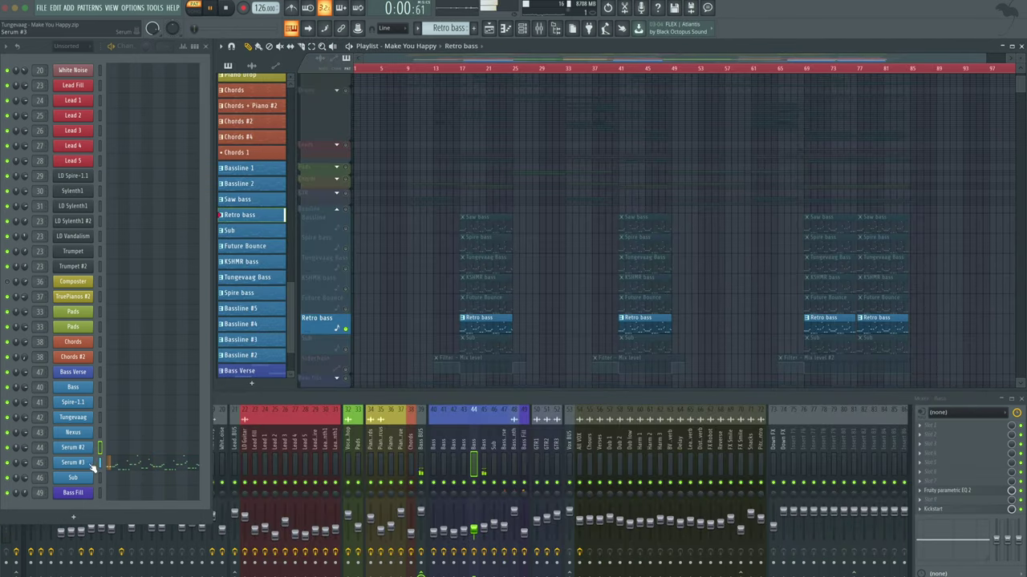
click(86, 465)
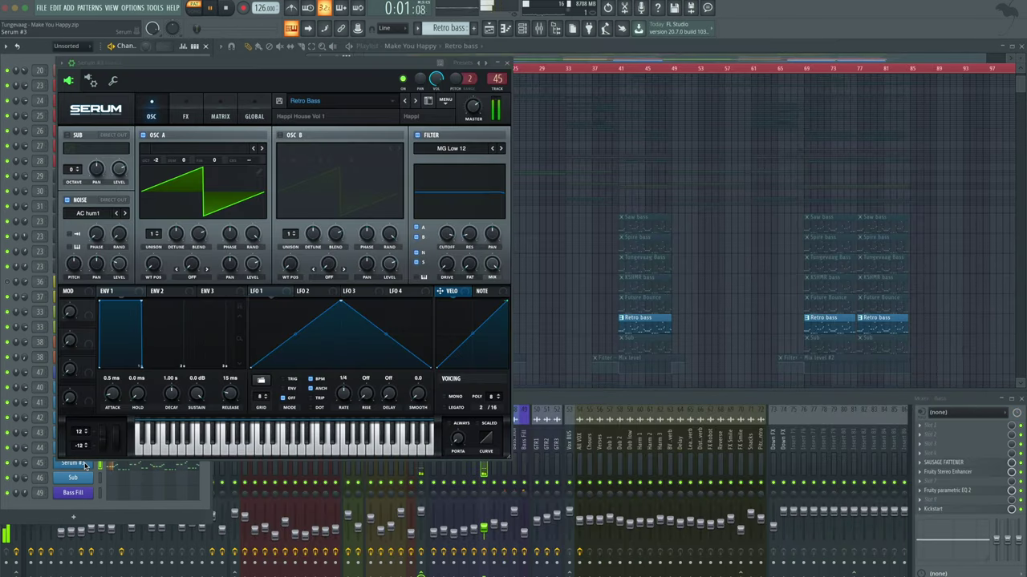
click(507, 64)
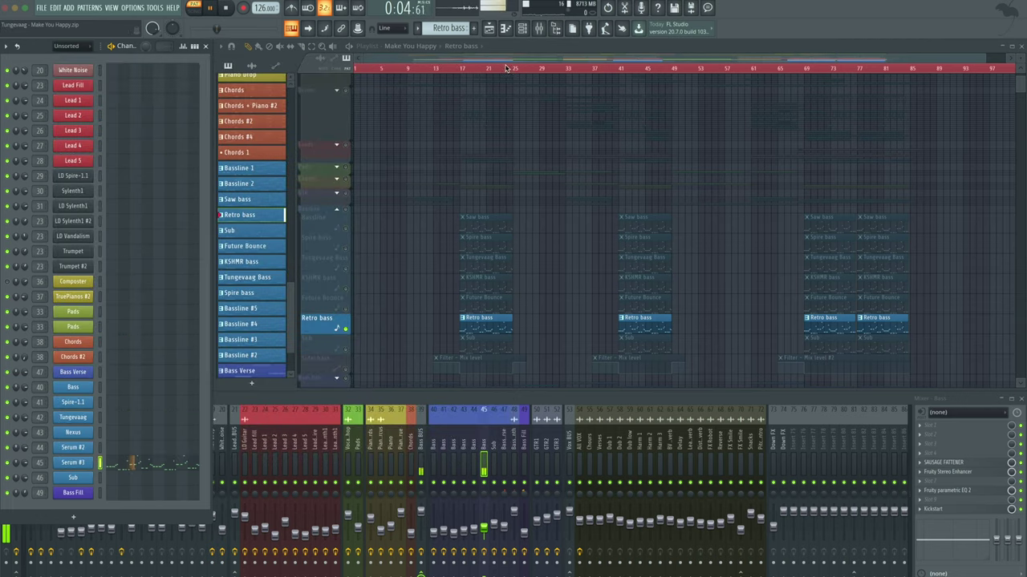
- Play the Sub pattern and examine its Serum patch, including the effects, modulation matrix and global settings
click(474, 340)
key(space)
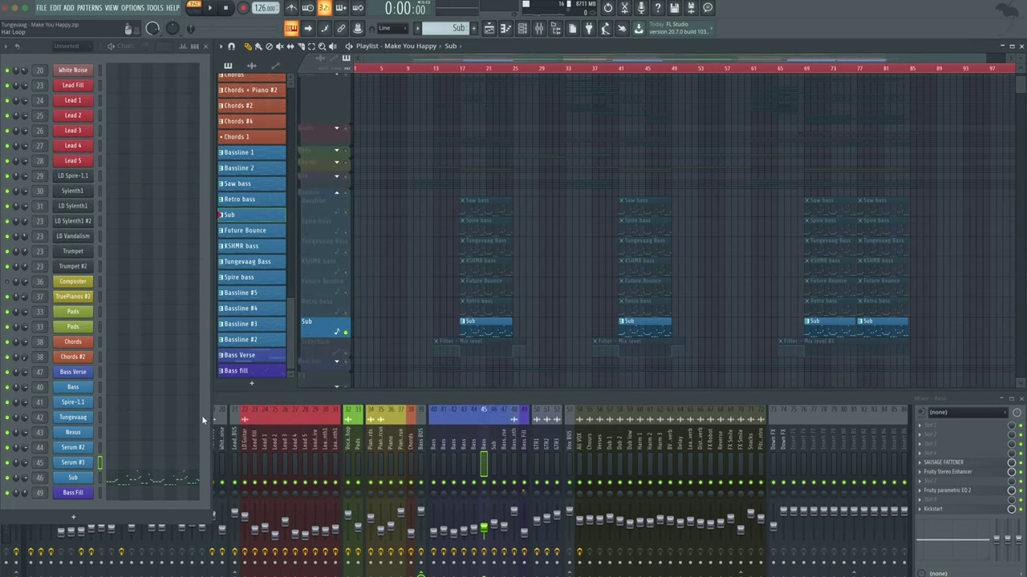
key(space)
click(83, 480)
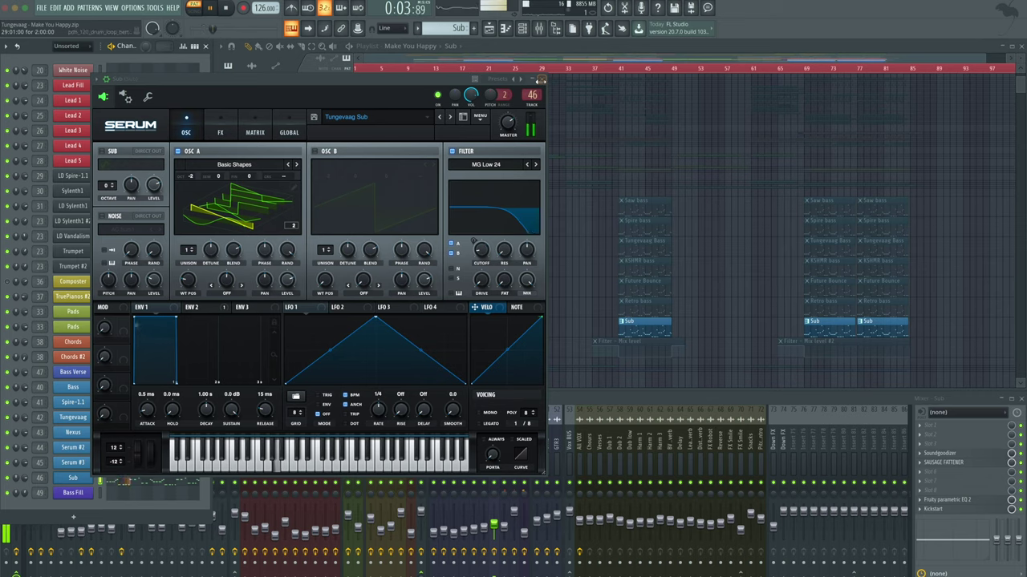
click(221, 129)
click(255, 130)
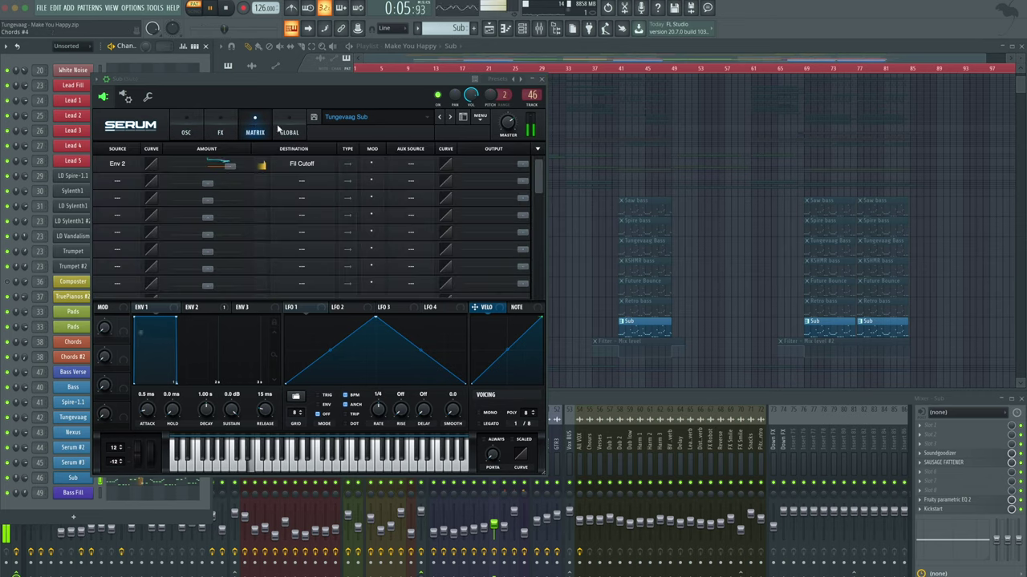
click(287, 128)
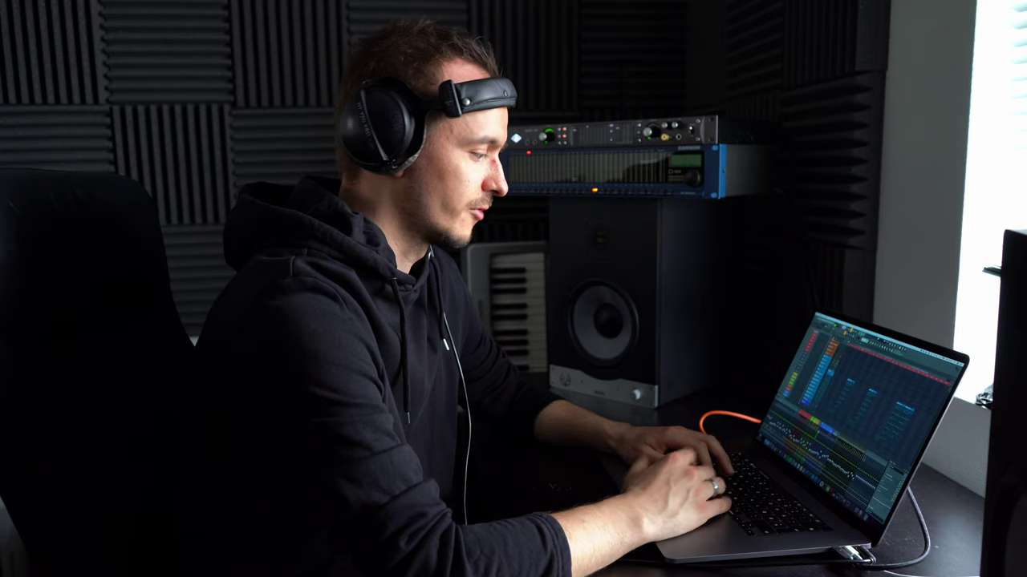
- Select the Bass BUS mixer track and the first Bass track to review their effect chains
drag(369, 180, 481, 178)
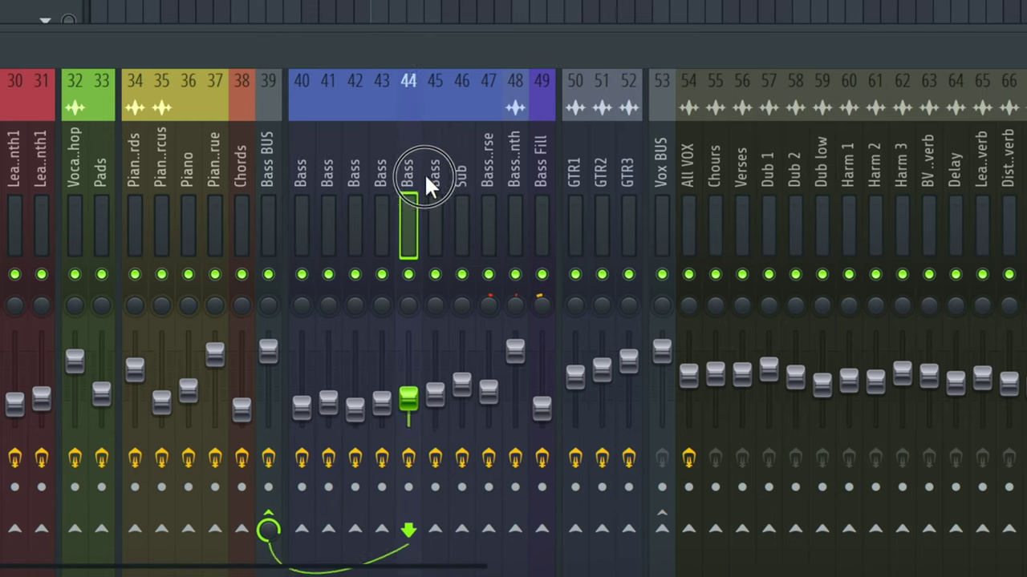
click(268, 165)
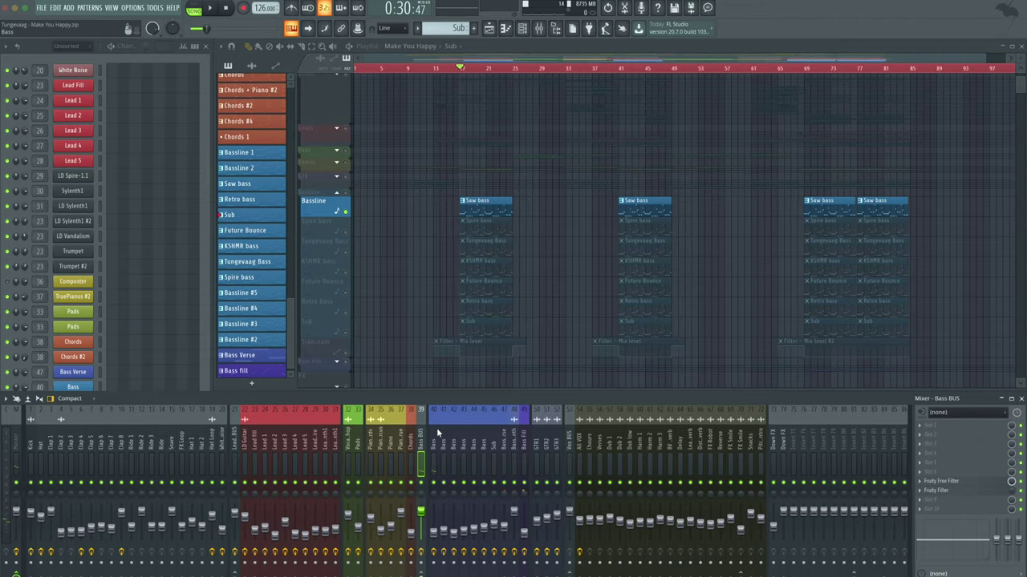
click(437, 427)
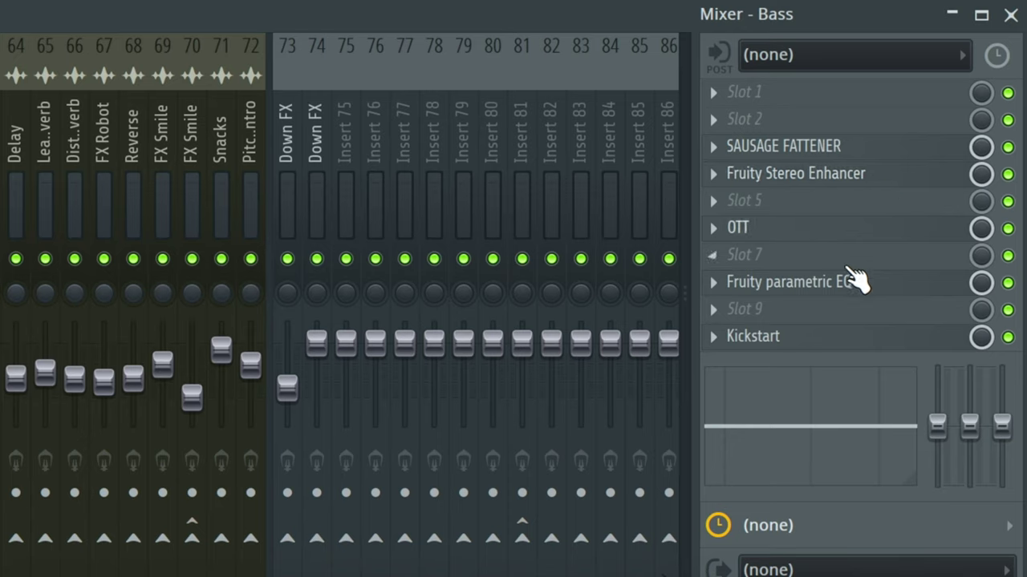
click(802, 276)
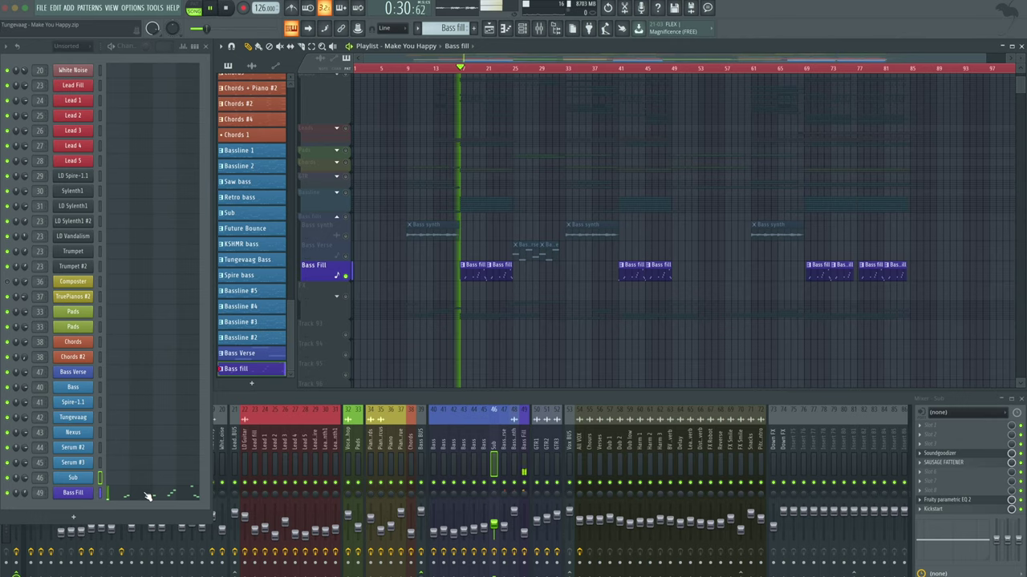
- Open the Bass Fill notes, play the Bass Verse section, and select the Bass Verse mixer track
click(147, 494)
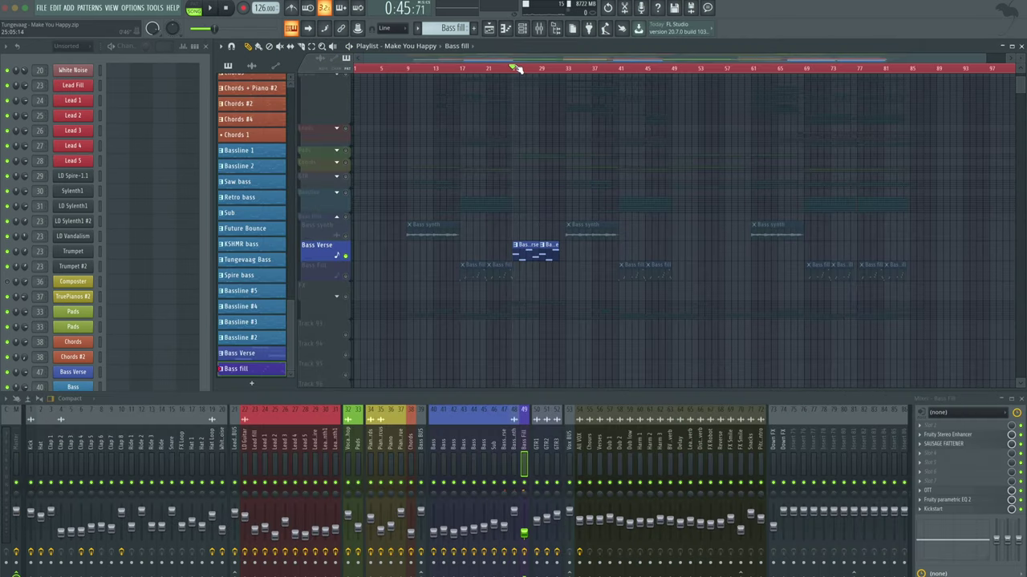
key(space)
click(503, 439)
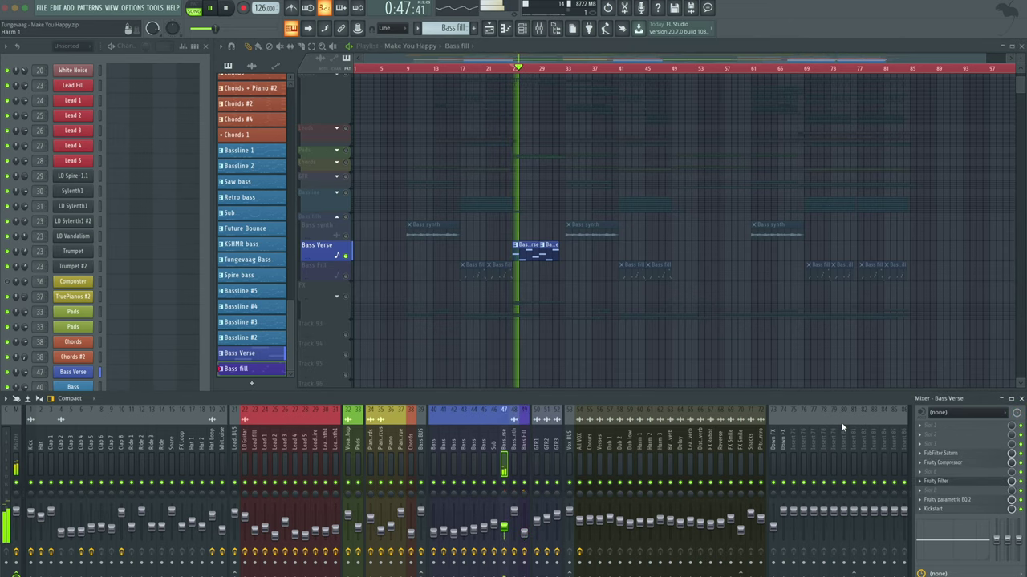
- Inspect the FabFilter Saturn, Fruity parametric EQ 2 and Kickstart effects on the Bass Verse track, closing their windows
click(958, 454)
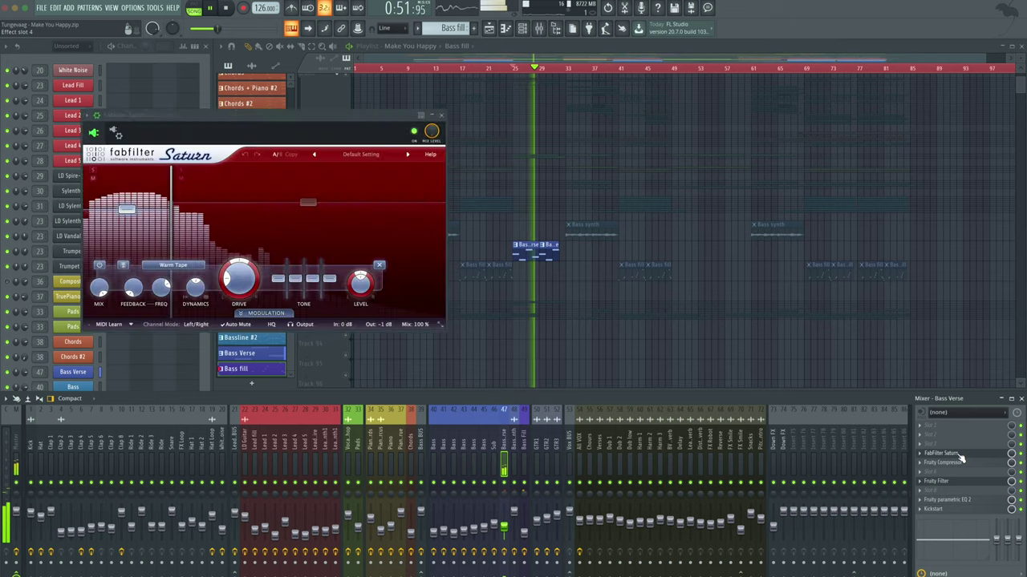
click(958, 501)
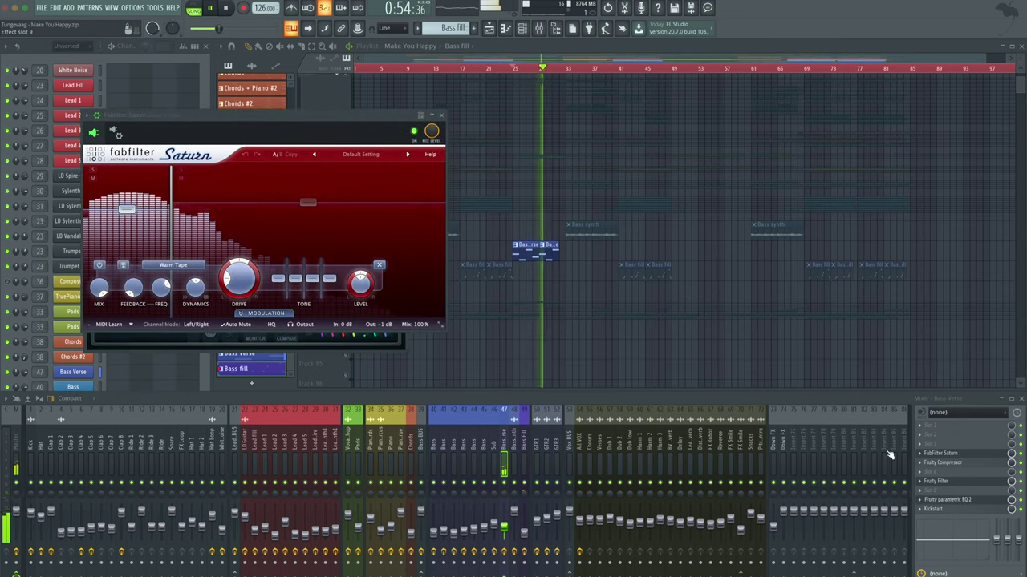
click(439, 116)
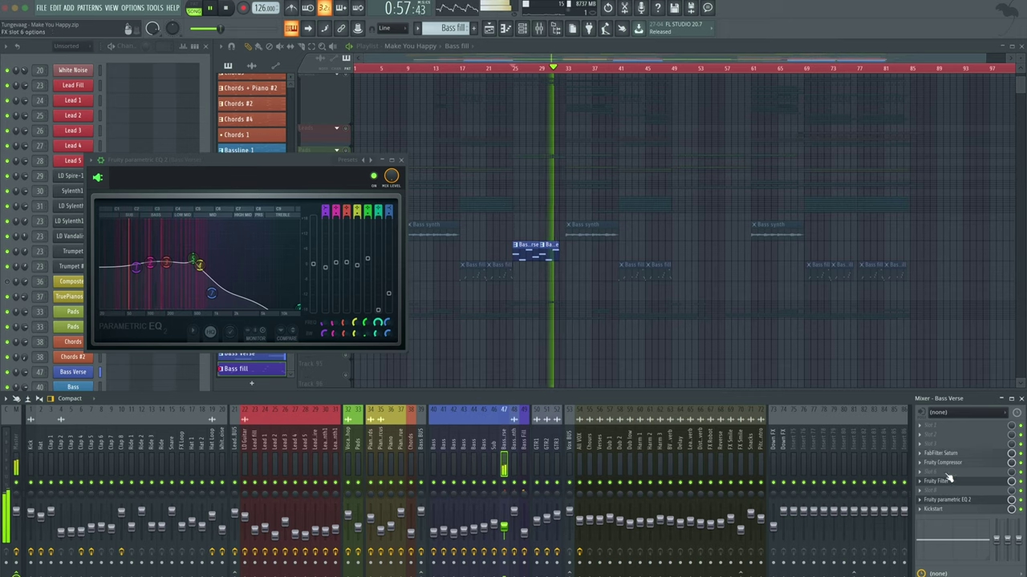
click(935, 510)
click(365, 79)
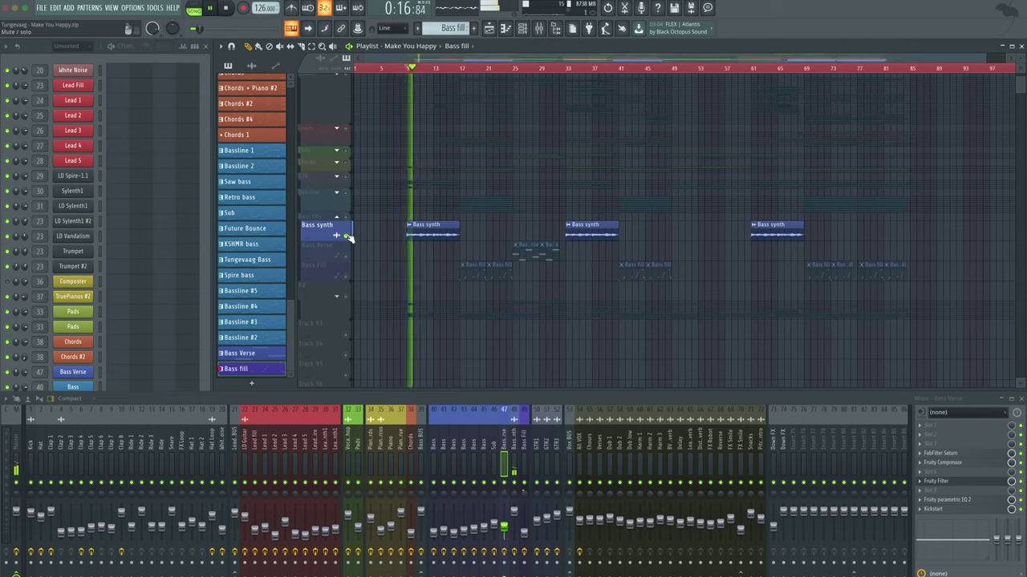
- Pick the Bass synth audio clip in the playlist and view the Kickstart effect on its mixer track
click(431, 235)
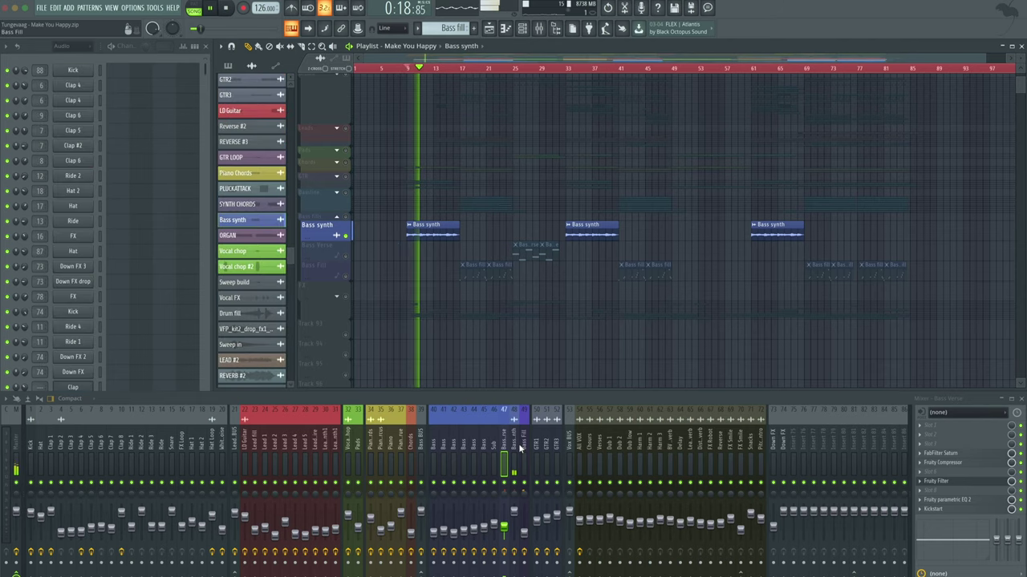
click(517, 446)
click(951, 510)
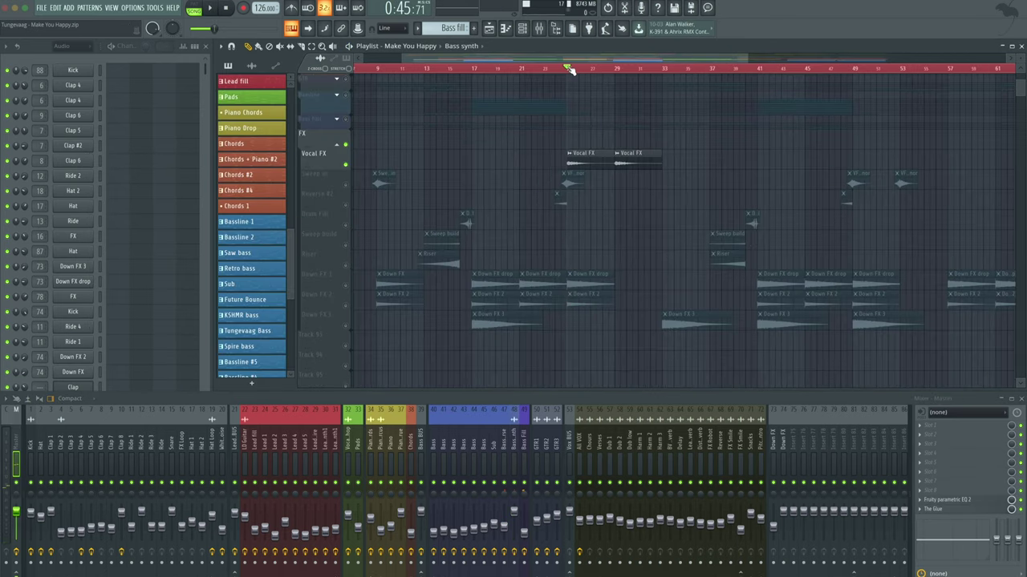
- Listen to the Vocal FX, Sweep in and Reverse #2 tracks soloed one by one around bar 25
key(space)
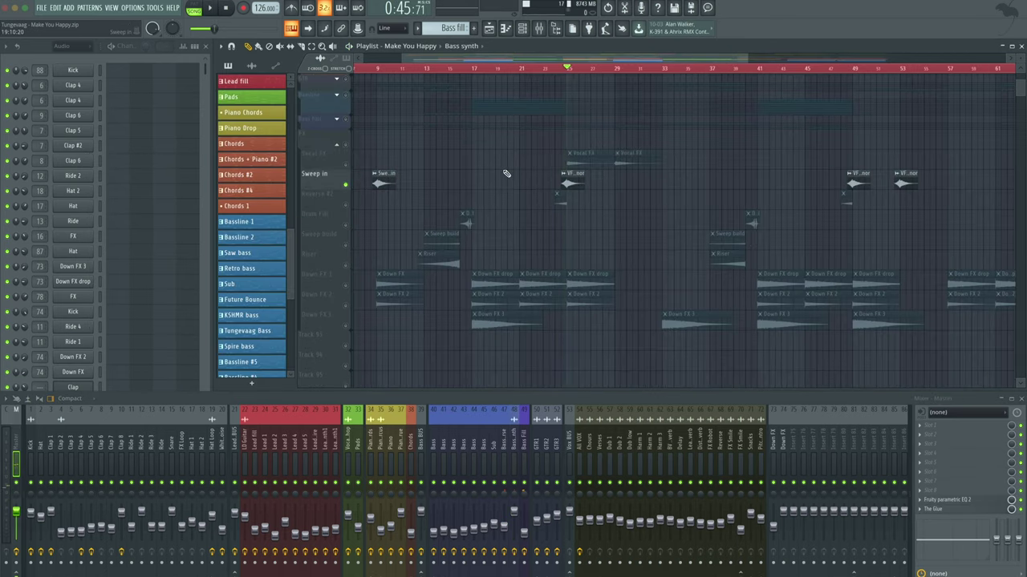
key(space)
click(555, 69)
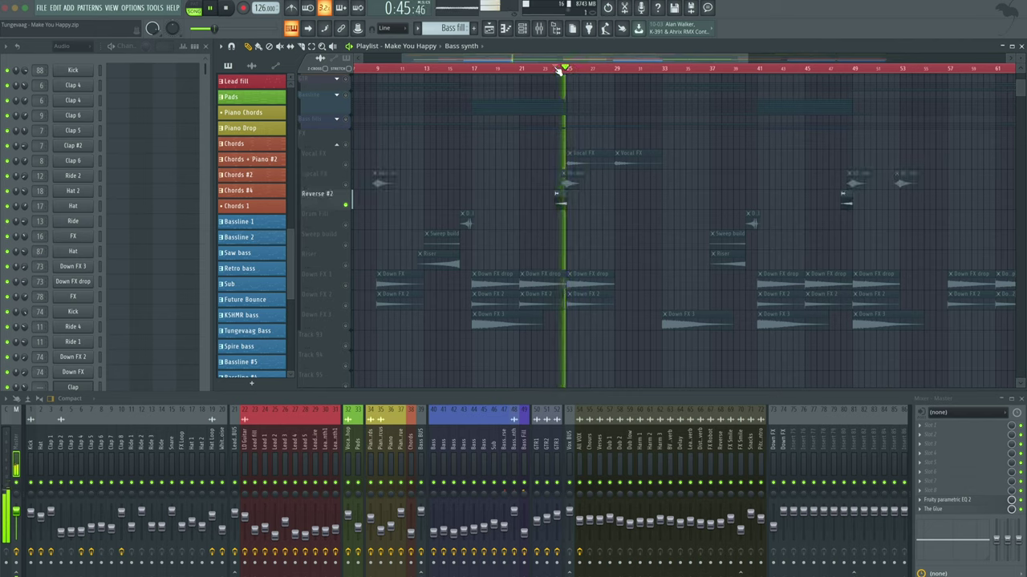
key(space)
- Listen to the soloed Drum Fill track from just before bar 17
click(462, 69)
key(space)
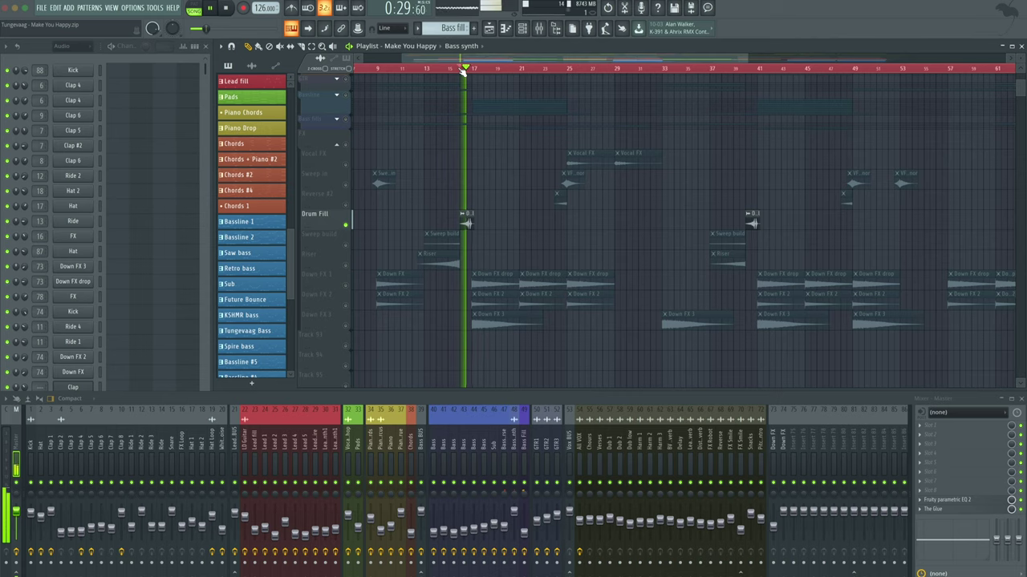
key(space)
- Listen to the Sweep build track from bar 13, then solo the Riser track and play it
click(426, 69)
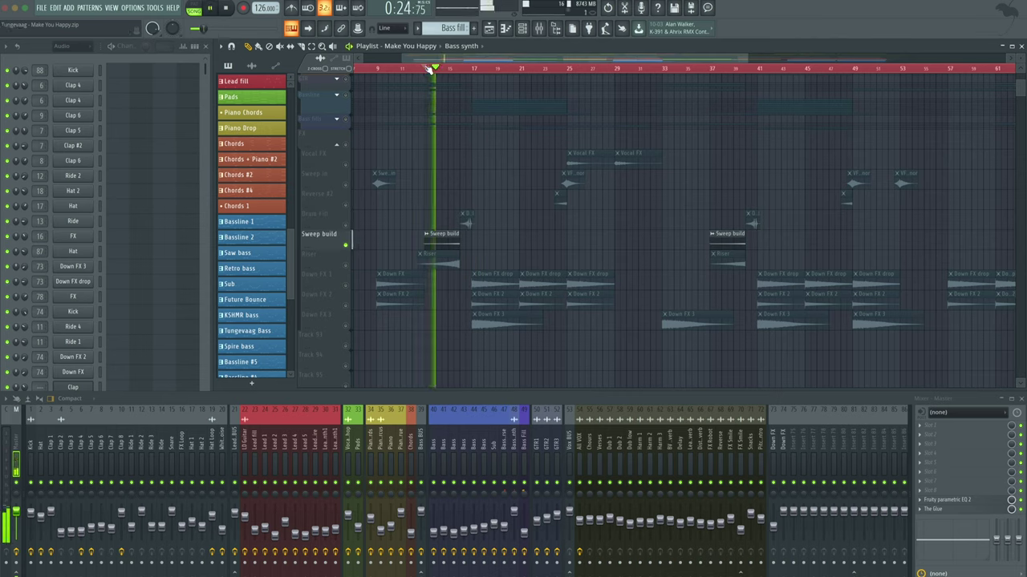
key(space)
right_click(347, 265)
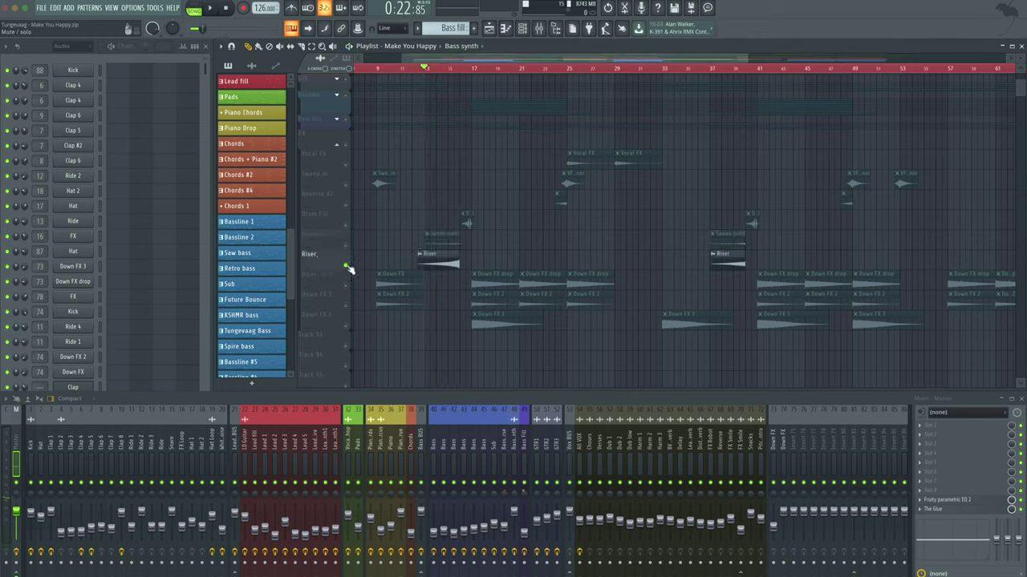
key(space)
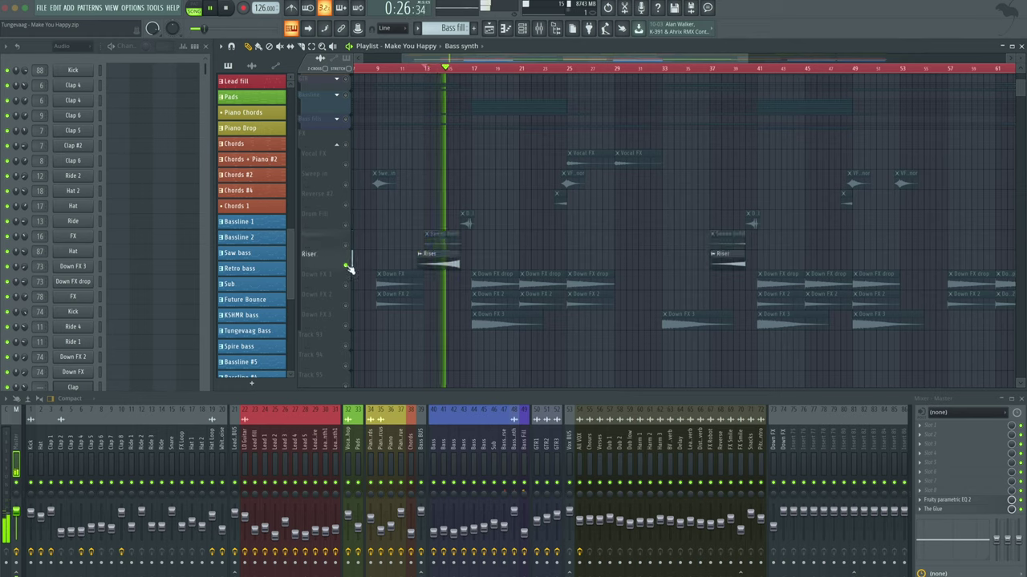
- Listen to Down FX 1 and Down FX 2 together from bar 9, then solo Down FX 3 and play it from bar 17
click(378, 68)
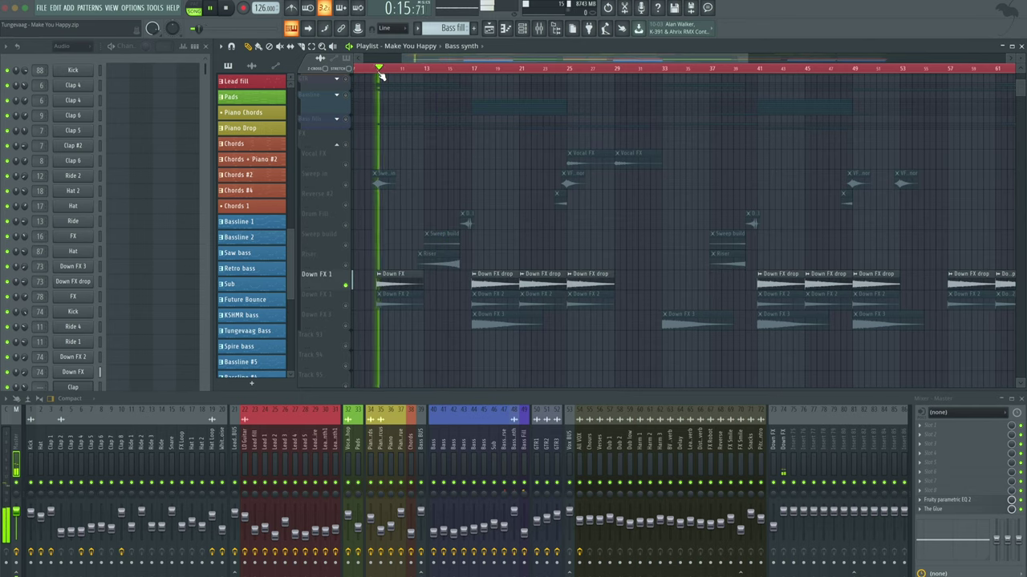
click(346, 305)
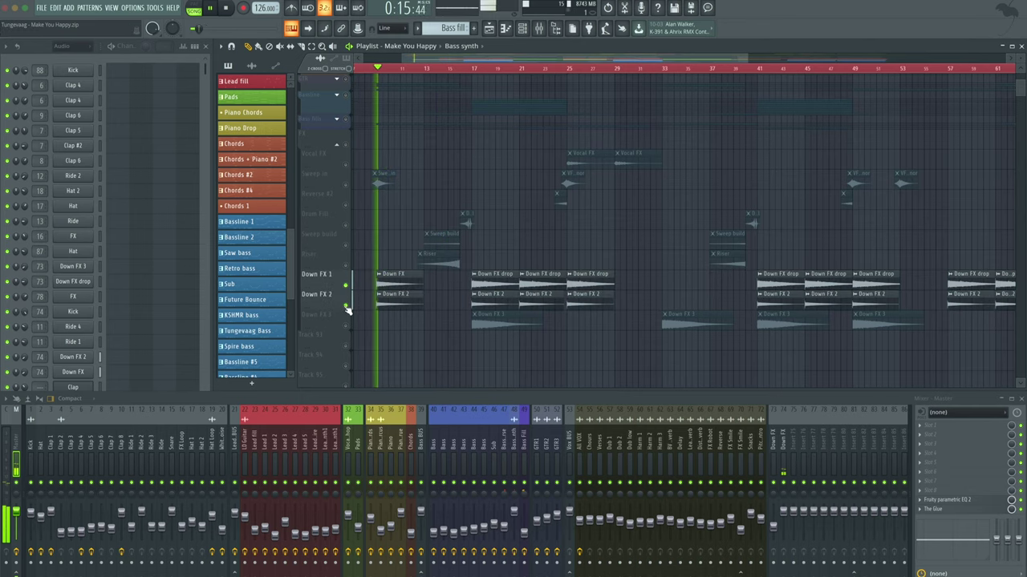
right_click(346, 325)
click(473, 69)
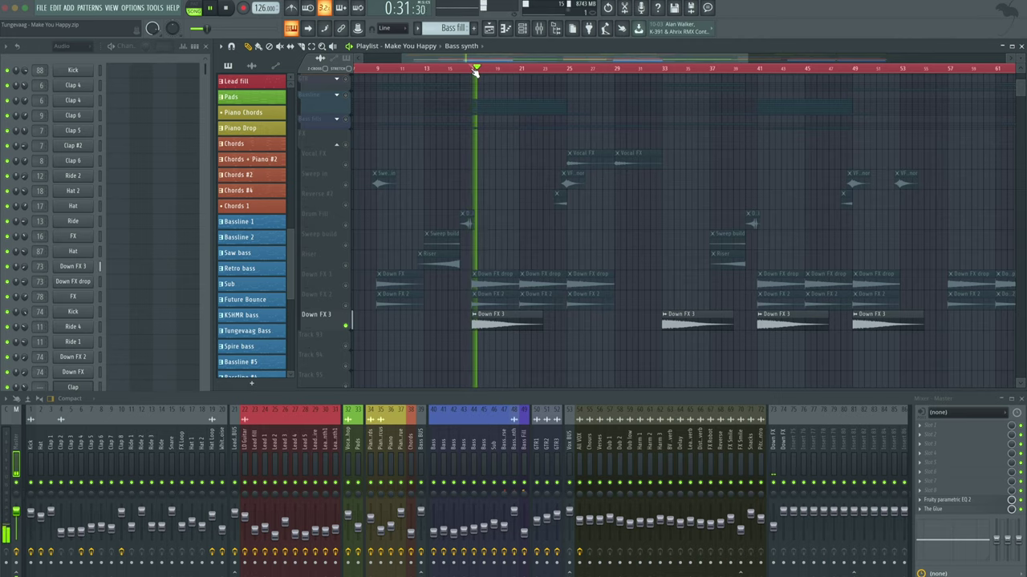
- Move on to the Drums group, listen to the soloed Kick track, then solo Hat 1 and play it
right_click(347, 308)
click(437, 69)
click(574, 70)
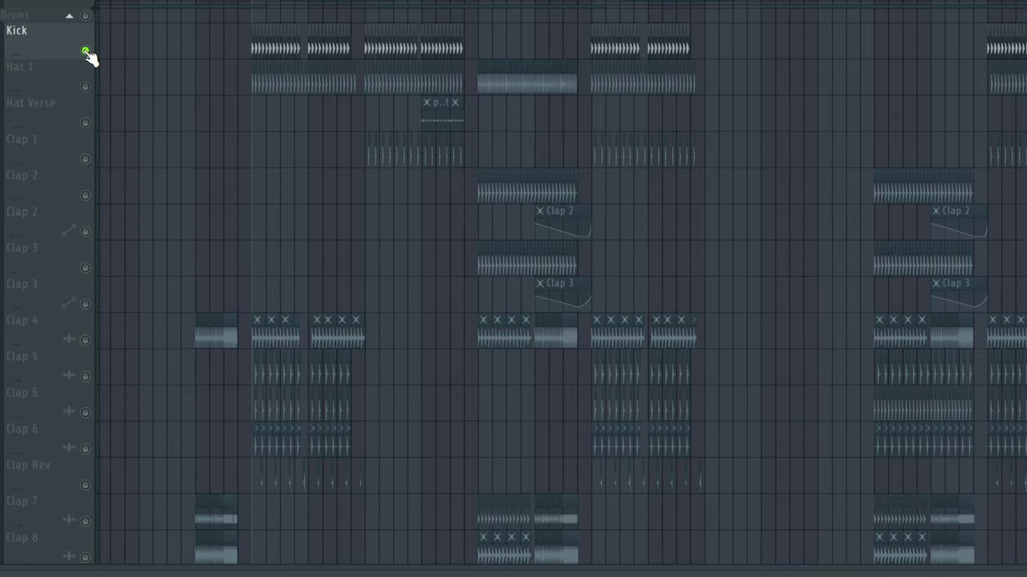
key(space)
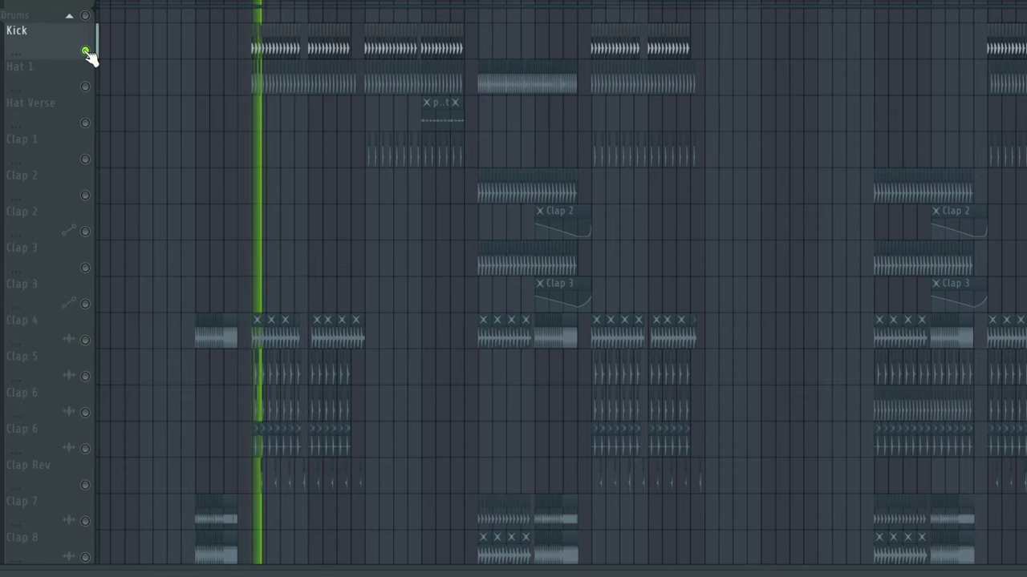
key(space)
right_click(86, 86)
key(space)
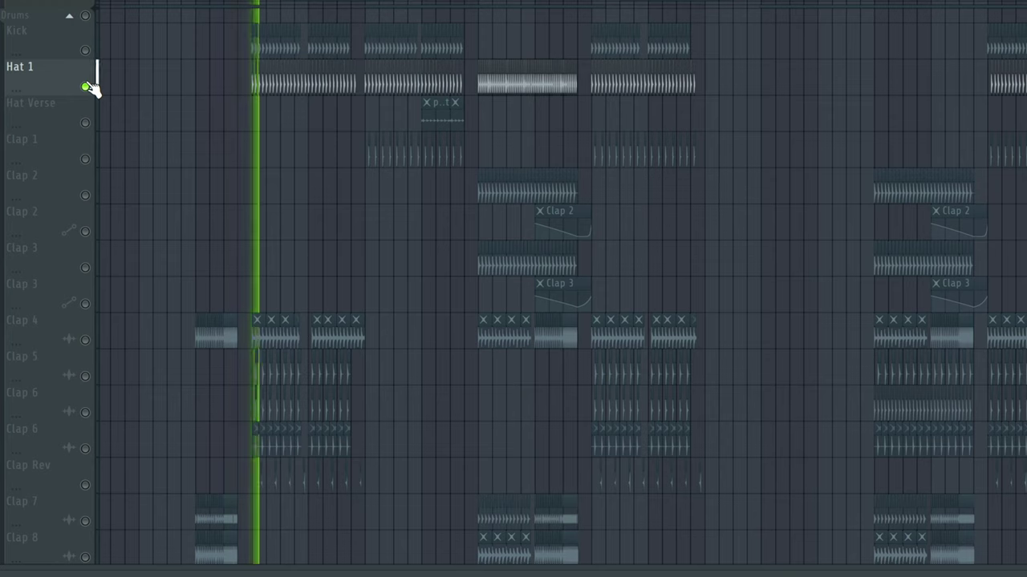
- Solo the Hat Verse track and listen to its clip, then solo Clap 1 and play it from its first clip
key(space)
right_click(85, 122)
drag(420, 5, 97, 167)
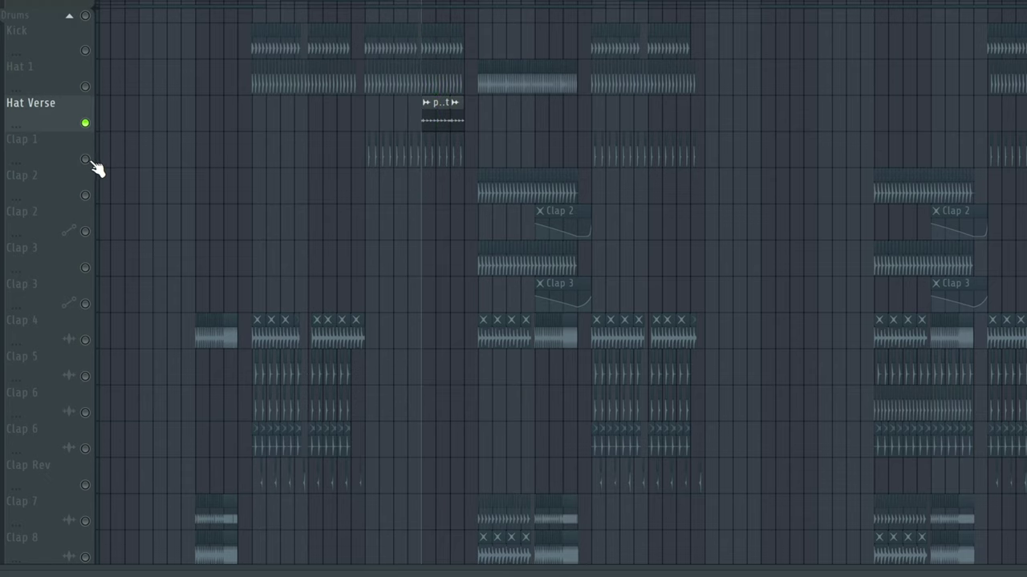
right_click(86, 159)
click(371, 4)
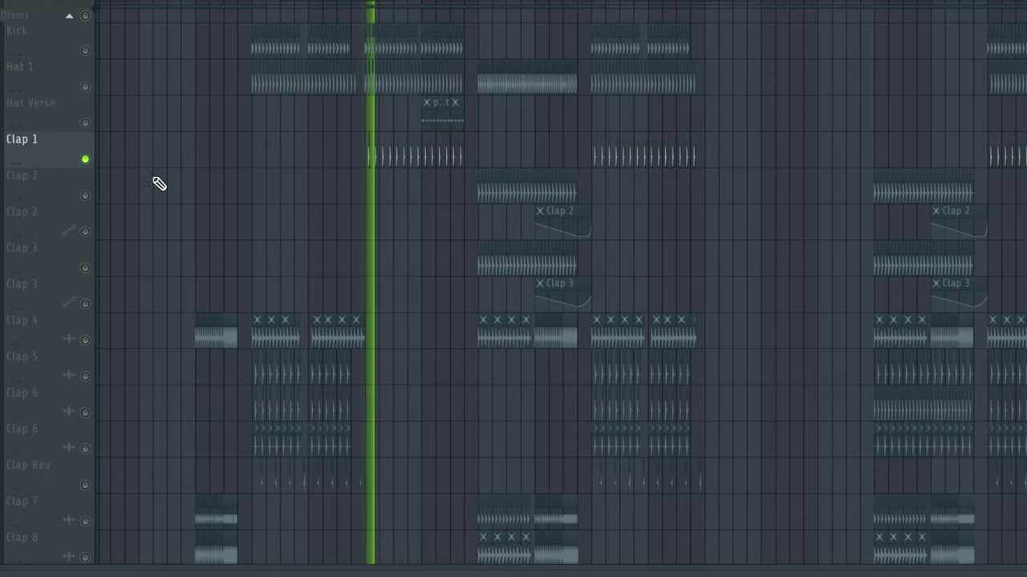
- Listen to the Clap 2, Clap 3 and Clap 4 tracks soloed one after another from the start of the Clap 2 clips
right_click(85, 195)
drag(475, 3, 492, 2)
right_click(85, 268)
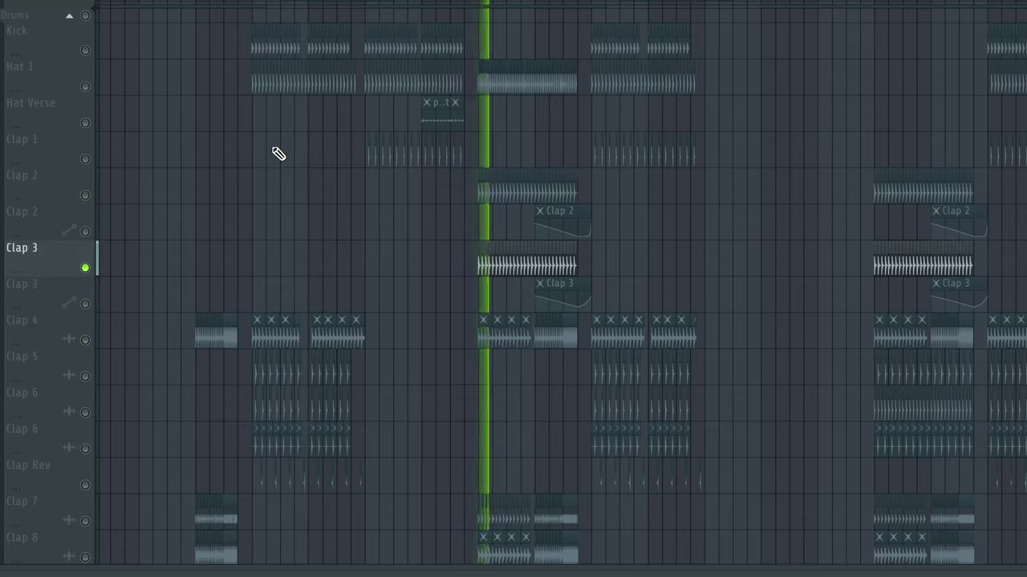
right_click(85, 339)
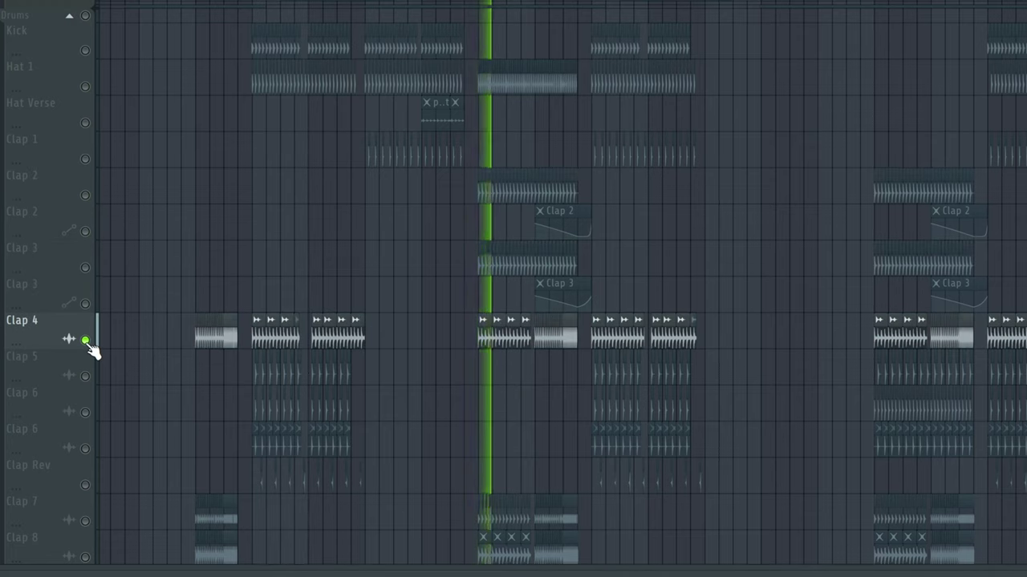
- Listen to Clap 5 and both Clap 6 tracks soloed in turn from the start of the first Clap 5 clips
right_click(85, 375)
click(255, 2)
click(266, 2)
right_click(85, 411)
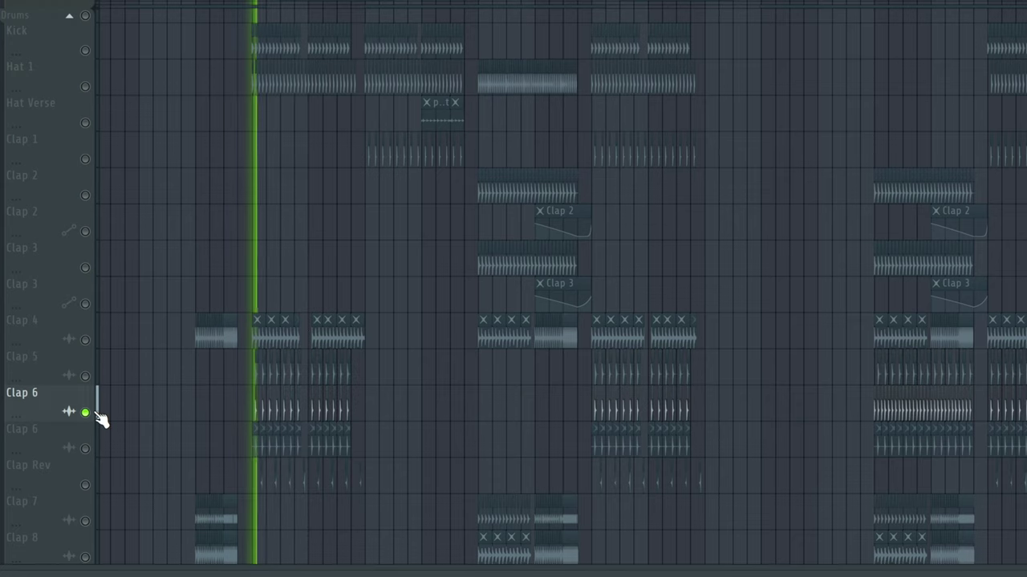
right_click(85, 448)
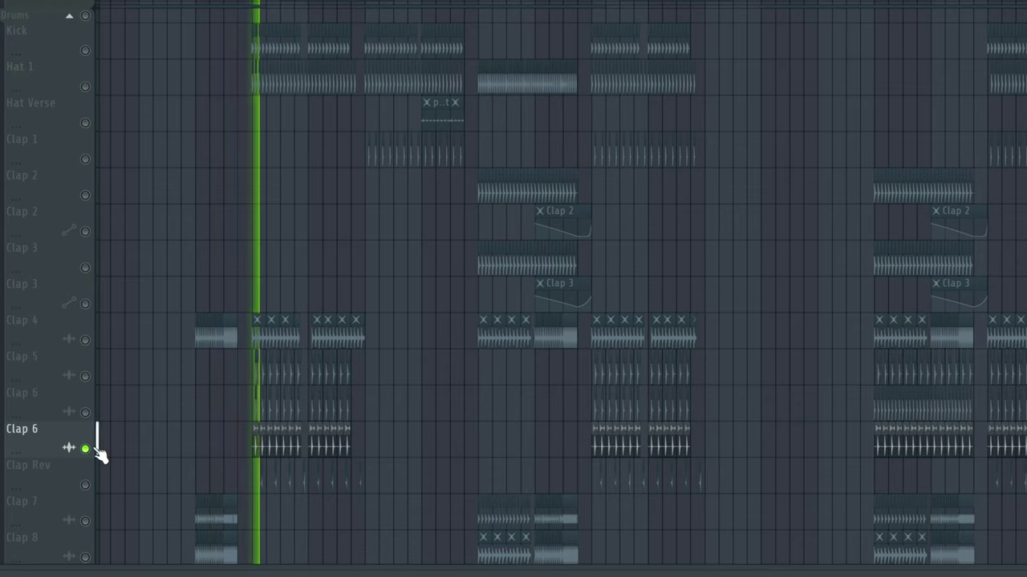
- Solo the Clap Rev track and listen to it, then solo Clap 7 and play its first clips
right_click(85, 484)
right_click(85, 521)
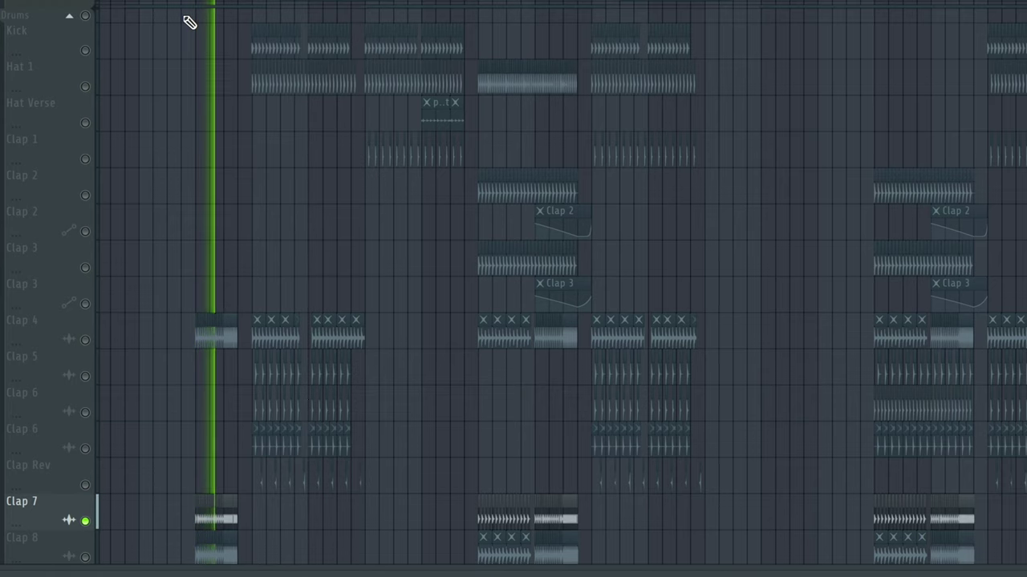
scroll(191, 23, down, 1)
scroll(190, 23, down, 3)
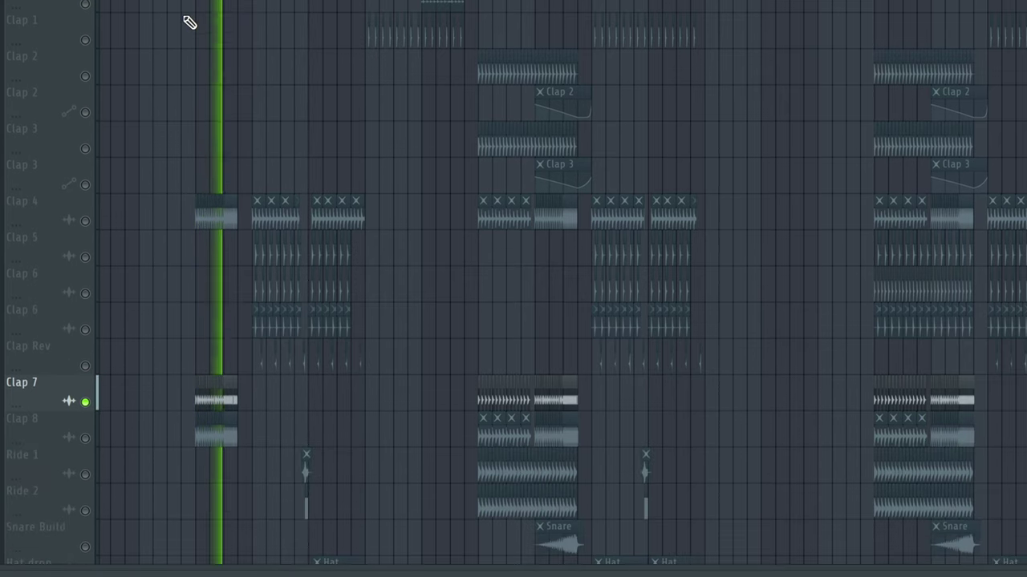
- Listen to the soloed Clap 8 track, then move on to the rides and play Ride 2 on its own
right_click(96, 434)
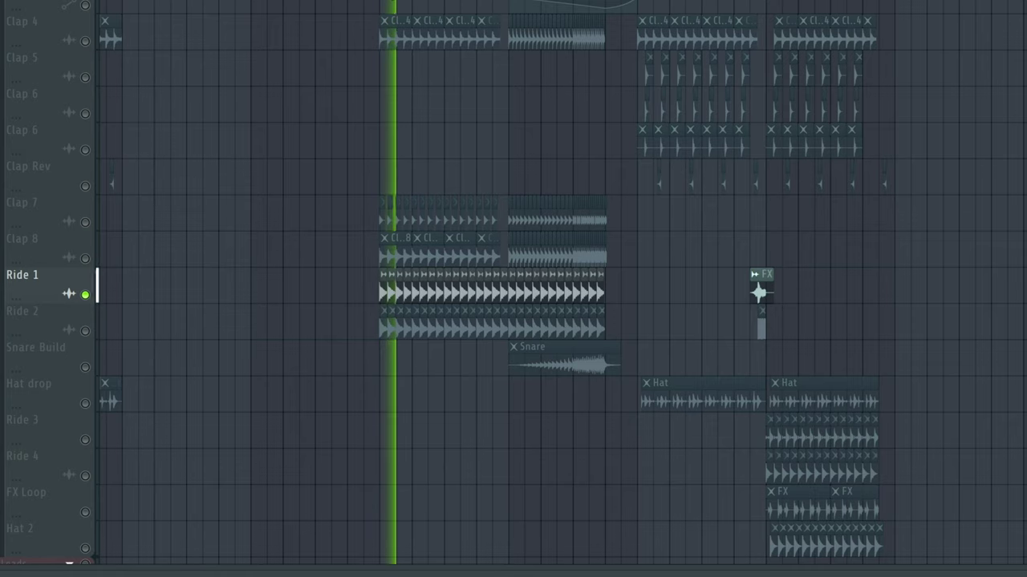
ctrl+click(85, 331)
key(space)
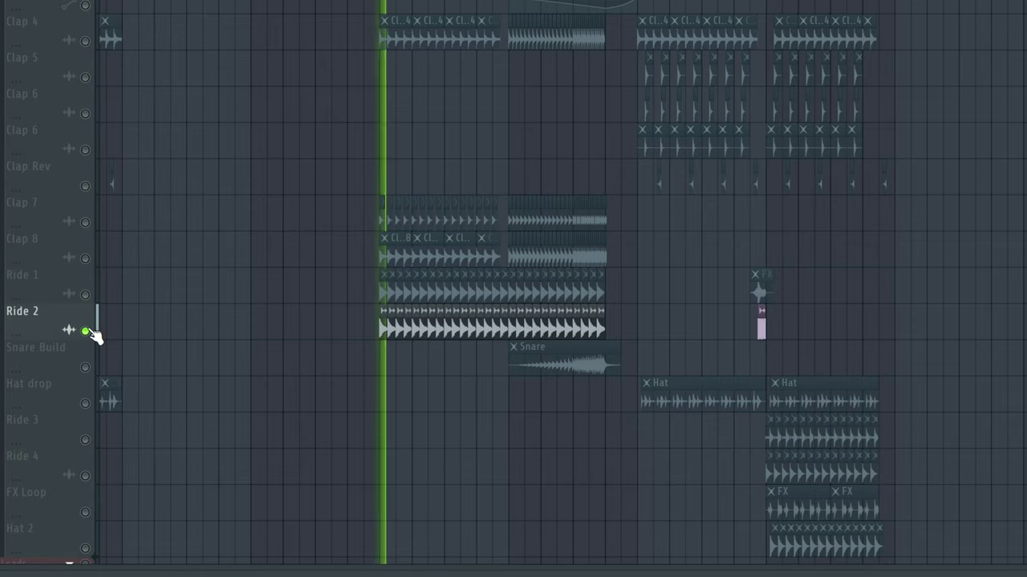